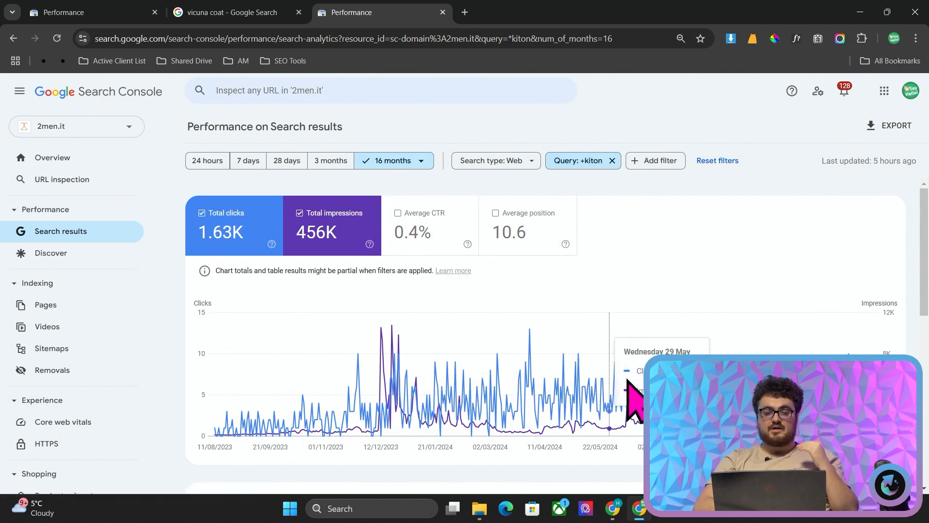
Step: Examine the 16-month clicks and impressions chart for the +kiton queries and its breakdown by page
click(569, 162)
click(682, 259)
scroll(750, 274, down, 5)
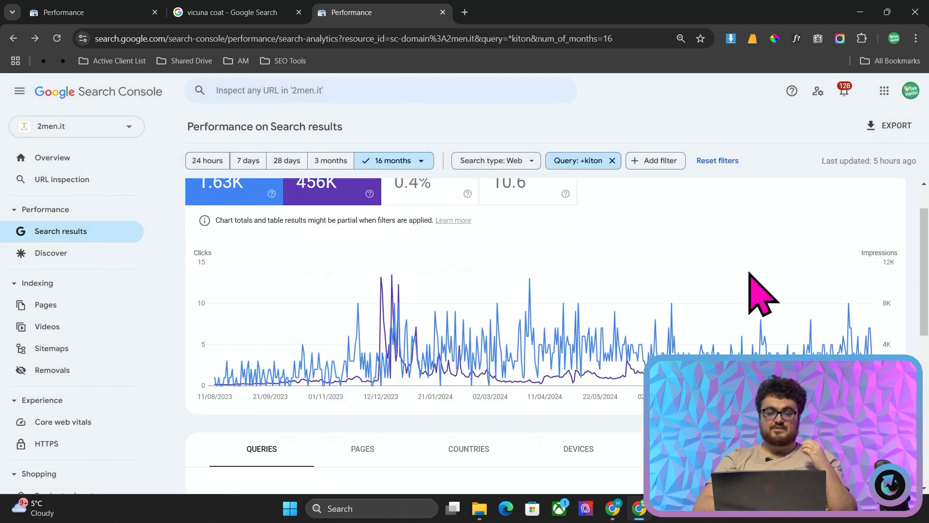
scroll(749, 273, up, 5)
scroll(405, 390, down, 4)
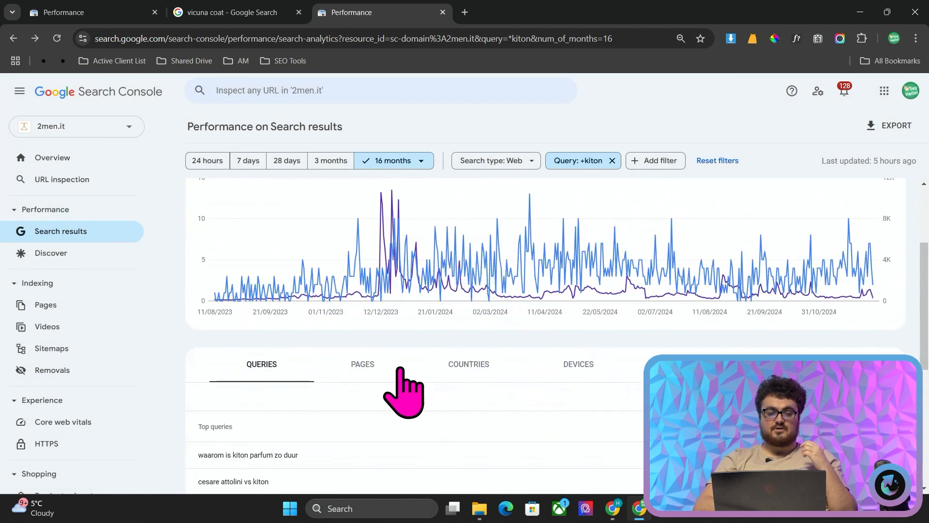
click(368, 280)
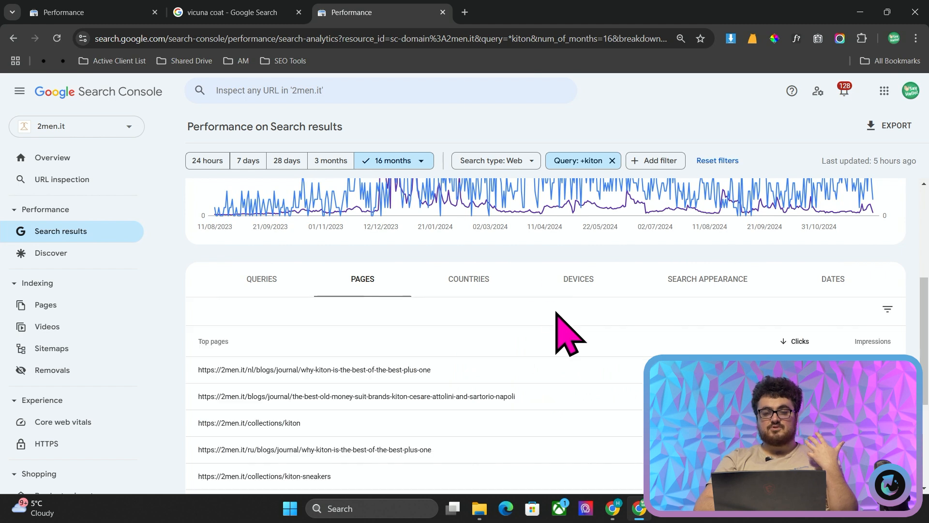
Step: Narrow the performance report to the exact query kiton from the query list and add average position to the chart
click(270, 272)
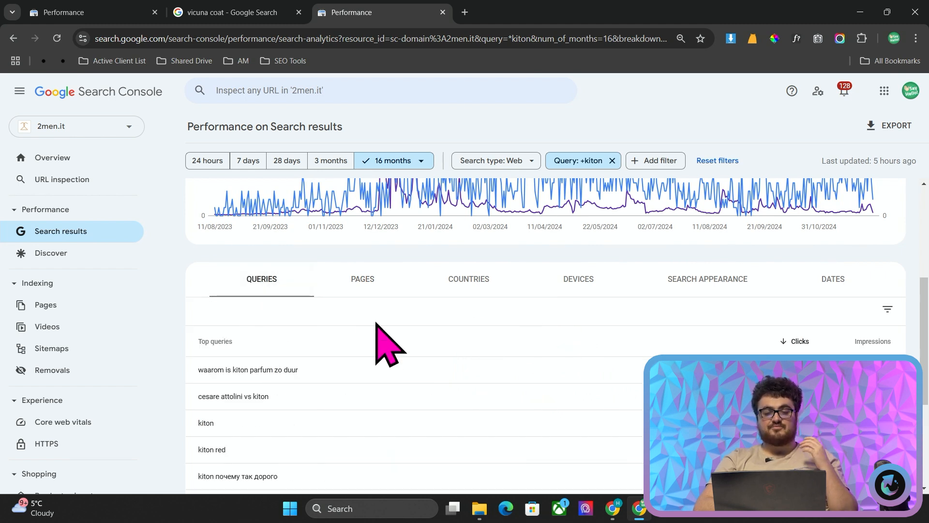
scroll(347, 312, down, 1)
click(292, 376)
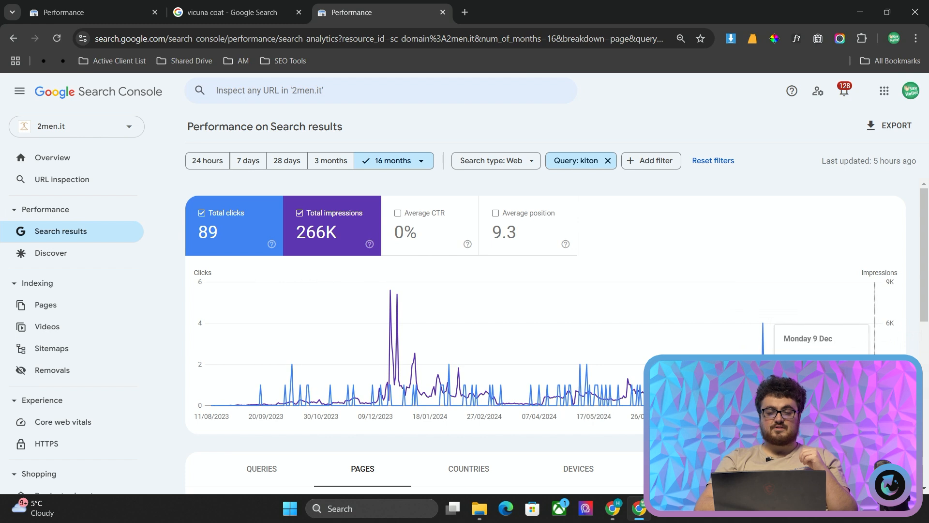
click(496, 235)
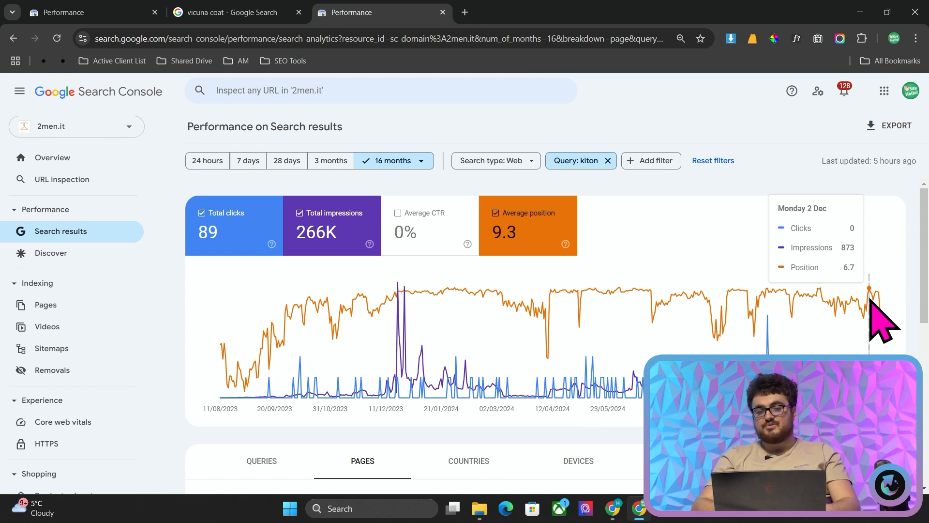
Step: Search Google for kiton in a new browser tab
click(465, 12)
text(kiton)
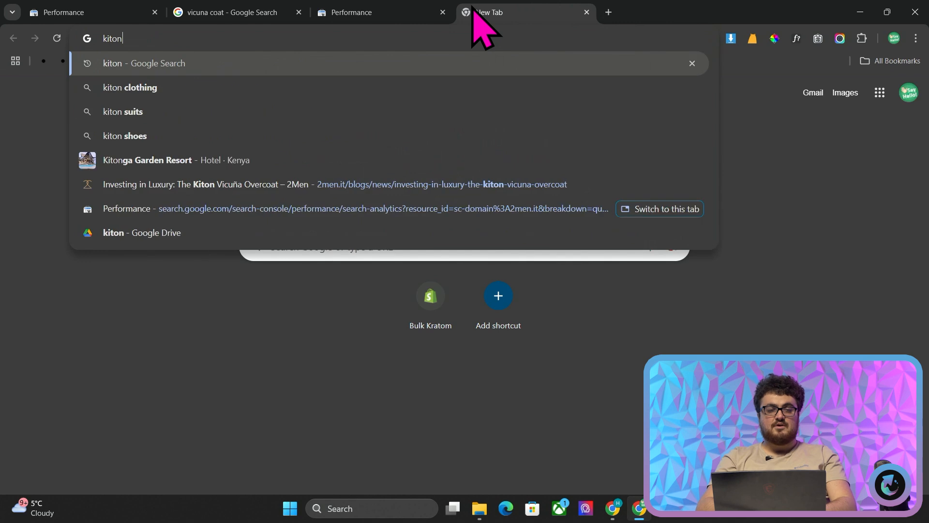
key(Return)
Step: Find the mentions of 2men on the Google results page and examine the product listings around them
key(ctrl+f)
text(2men)
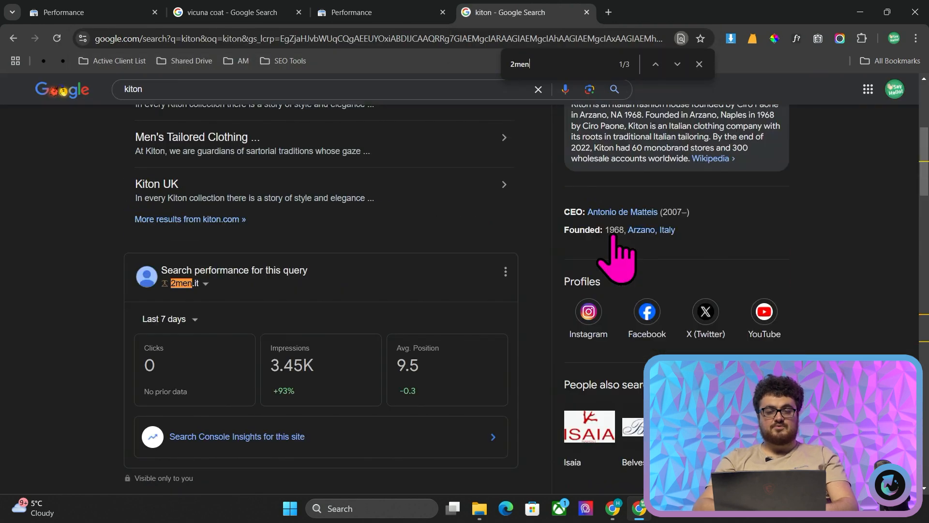
key(Return)
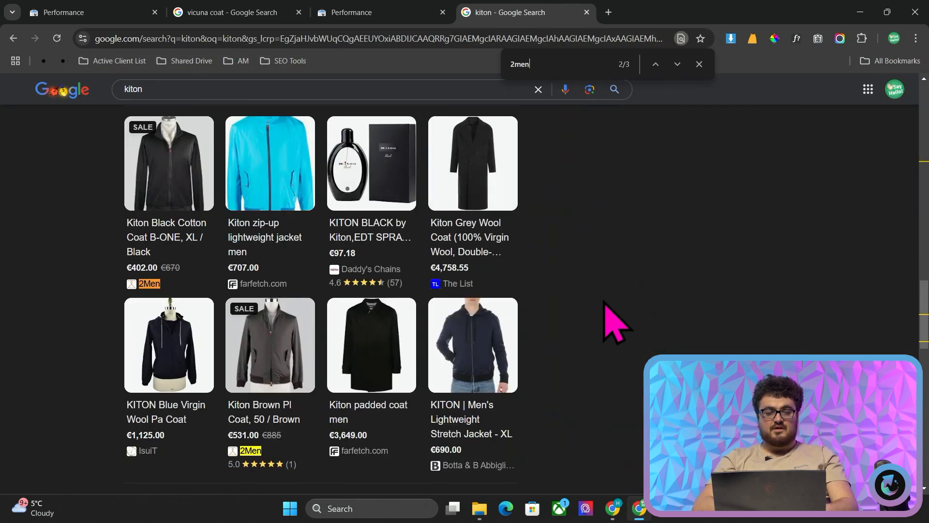
key(shift+Return)
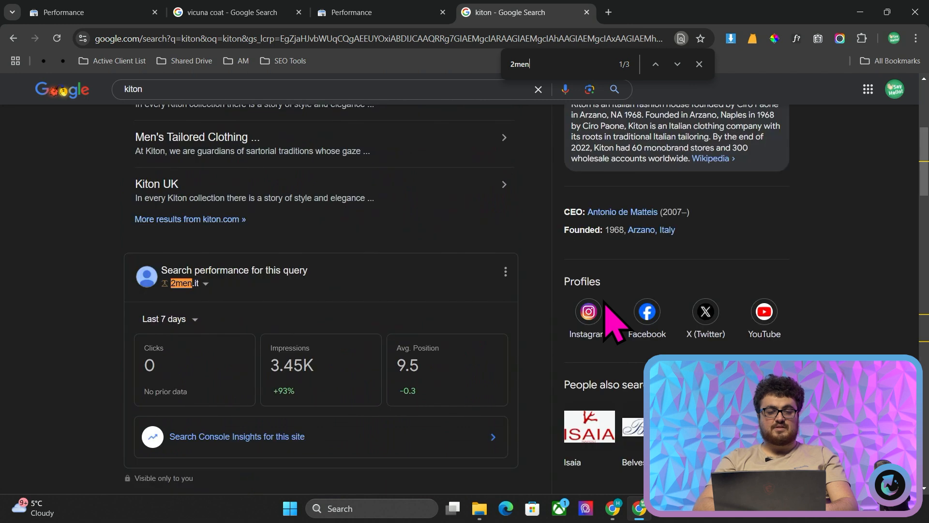
key(Return)
scroll(612, 321, up, 6)
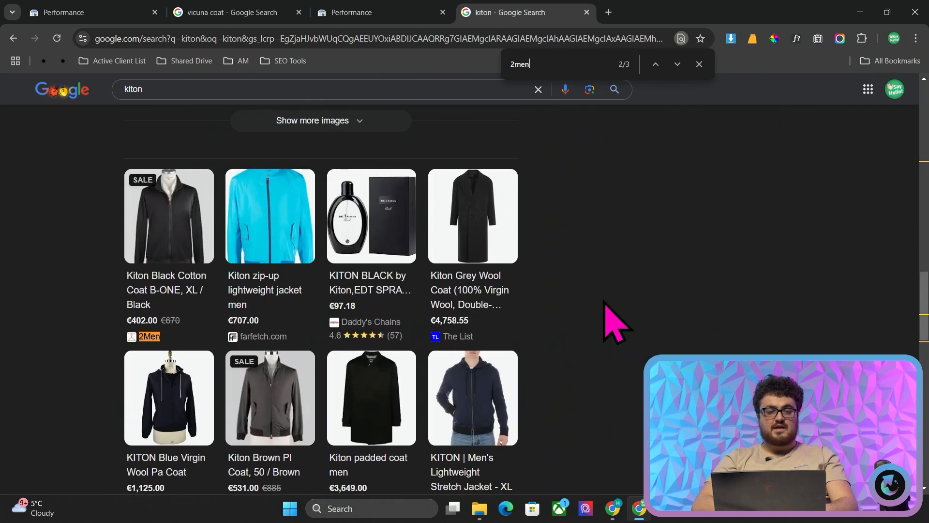
scroll(257, 256, up, 15)
scroll(257, 255, down, 13)
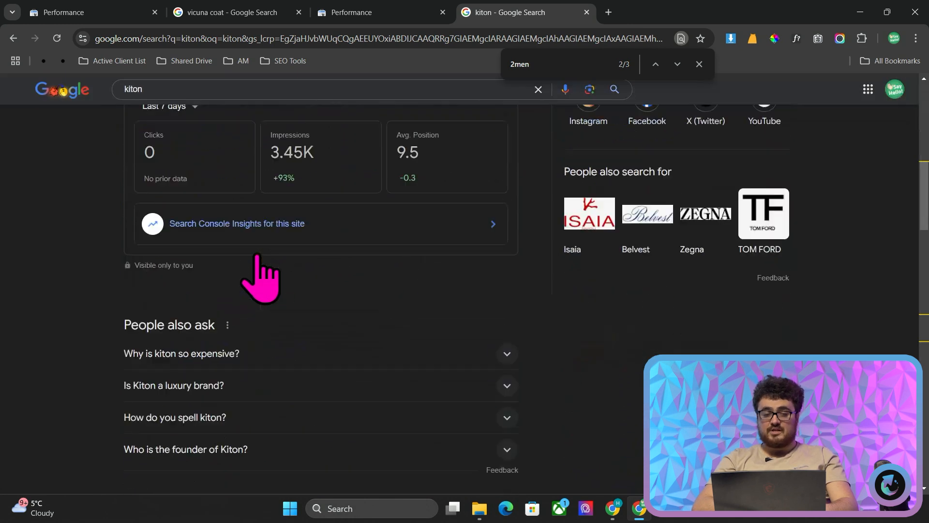
scroll(257, 271, down, 10)
scroll(477, 290, up, 2)
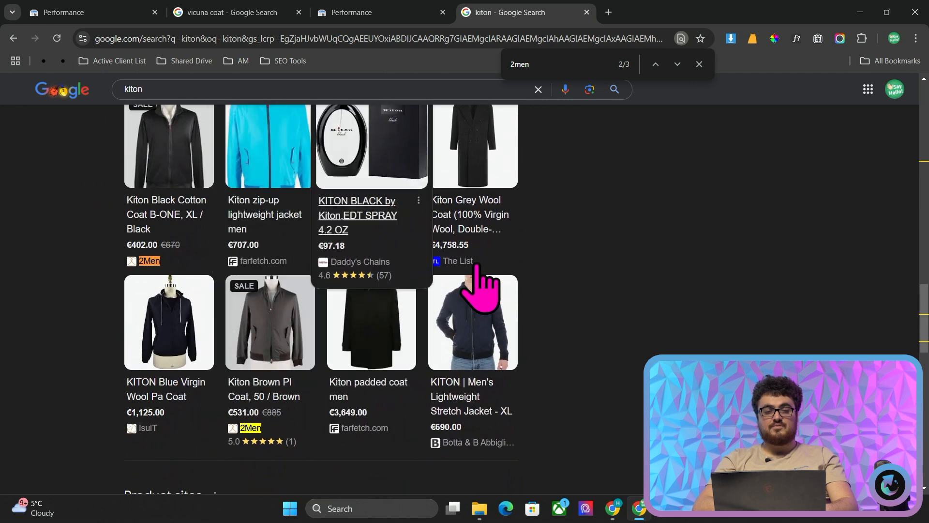
scroll(208, 268, up, 1)
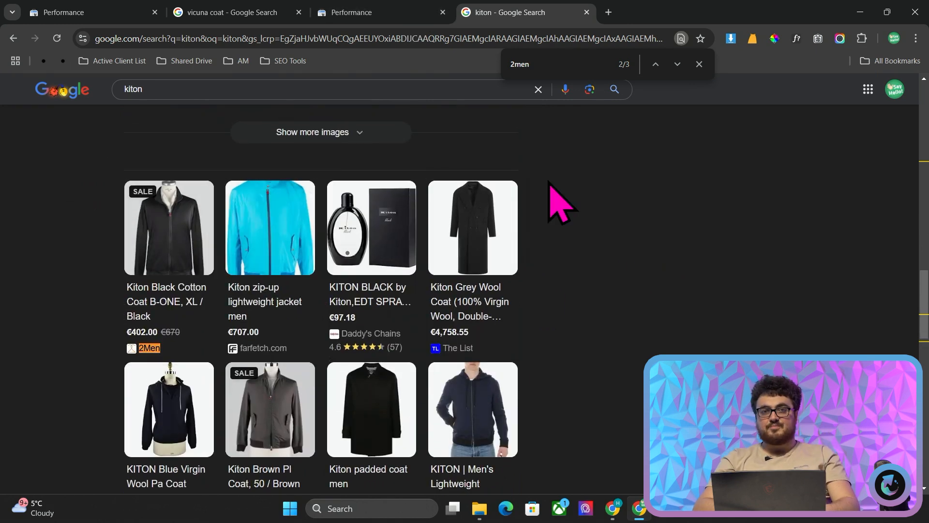
Step: Switch to the Excalidraw window, reposition the rounded rectangle and add the text KITON inside it
key(alt+Tab)
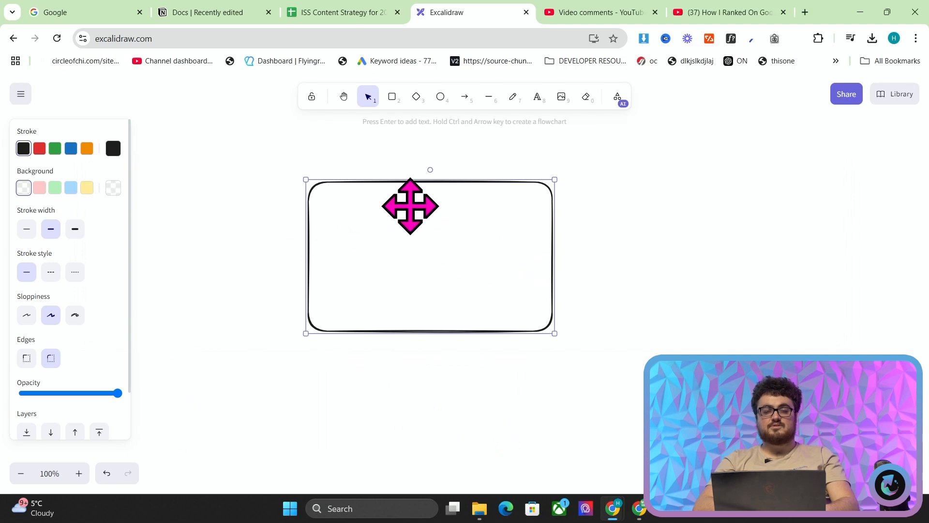
drag(409, 206, 461, 186)
click(537, 96)
click(382, 217)
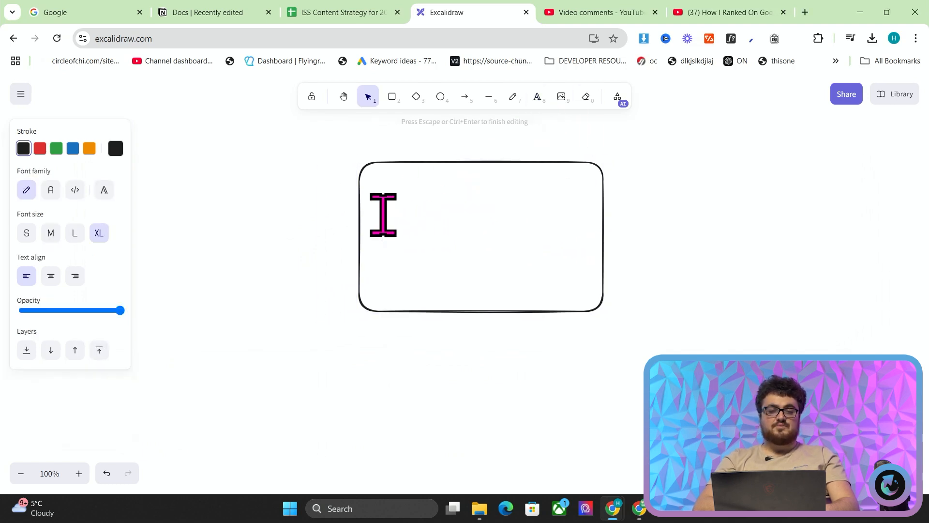
text(KITON)
Step: Enlarge the KITON text to nearly fill the rectangle's width and center it inside
click(366, 383)
drag(431, 216, 409, 197)
drag(450, 225, 601, 280)
mouse_move(519, 248)
mouse_down()
mouse_move(508, 247)
mouse_move(516, 248)
mouse_up()
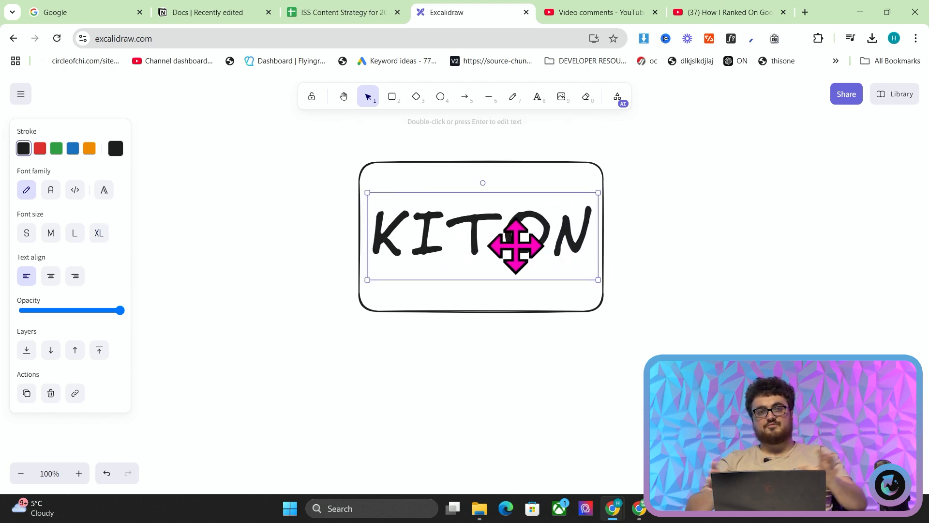
Step: Replace the text in the rectangle with JEANS and after that with SUITS
scroll(515, 246, up, 1)
double_click(483, 245)
text(JEANS)
key(ctrl+a)
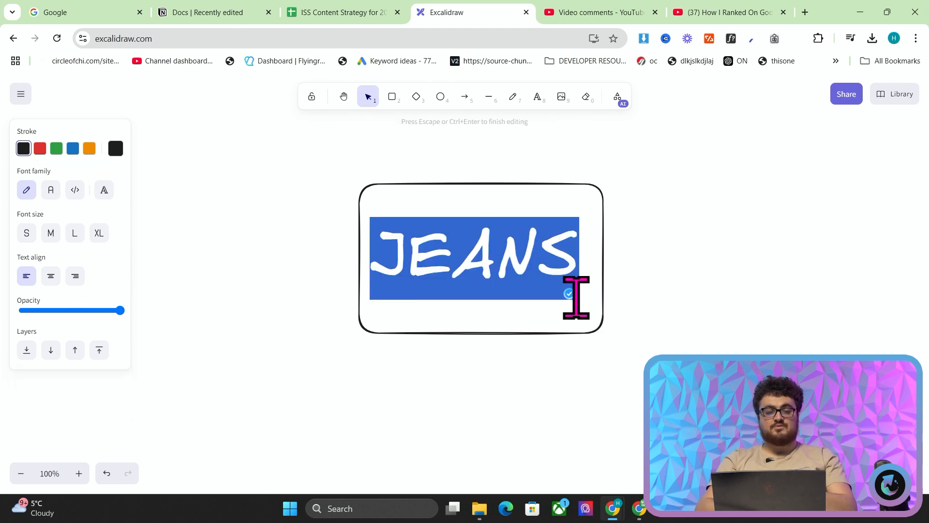
text(SUITS)
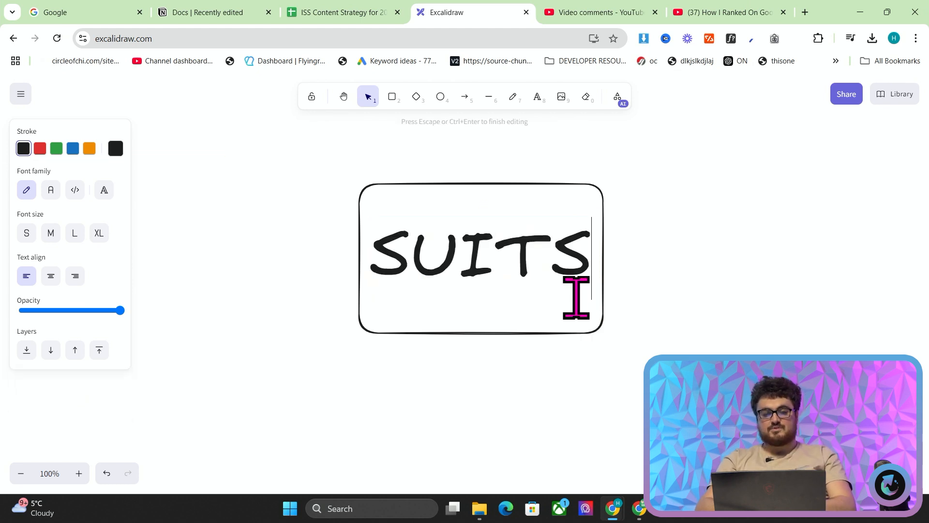
Step: Set the text in the rectangle back to KITON and finish editing it
key(ctrl+a)
key(BackSpace)
text(KITON)
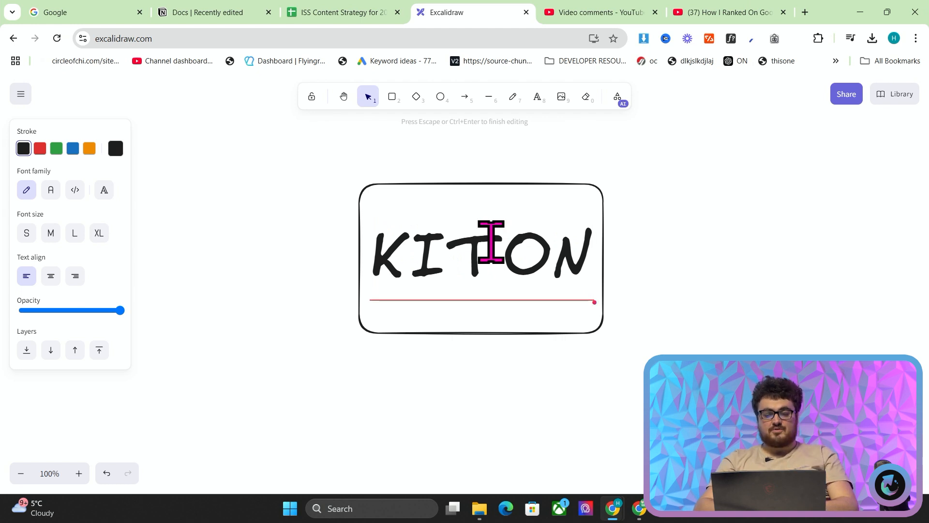
key(ctrl+minus)
key(ctrl+minus)
click(669, 257)
scroll(670, 257, up, 1)
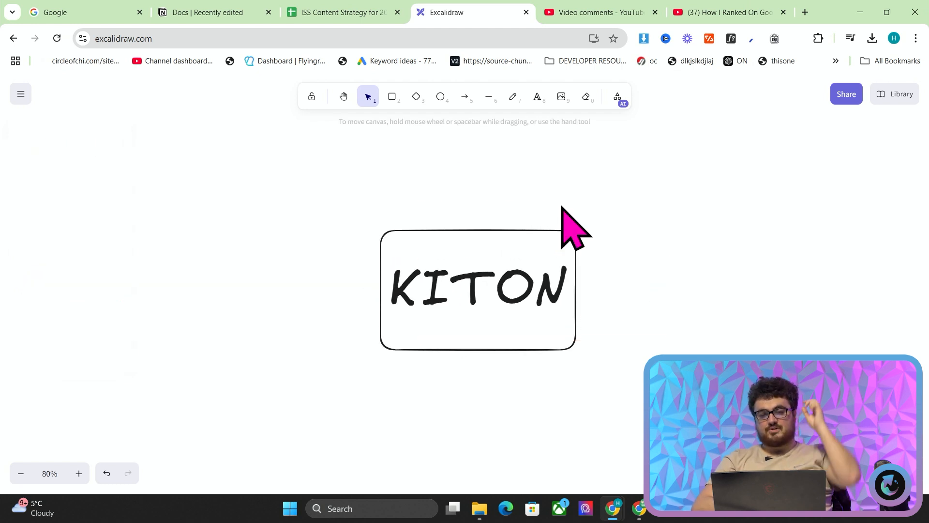
click(388, 96)
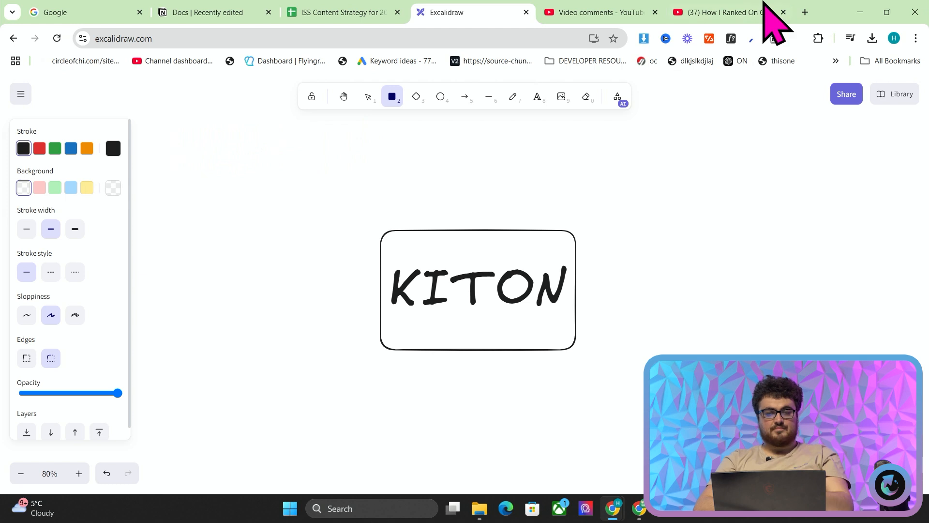
Step: Open the 2men.it home page in a new tab and expand its Brands listing
click(805, 12)
text(2MEN.it/sitemap.xm)
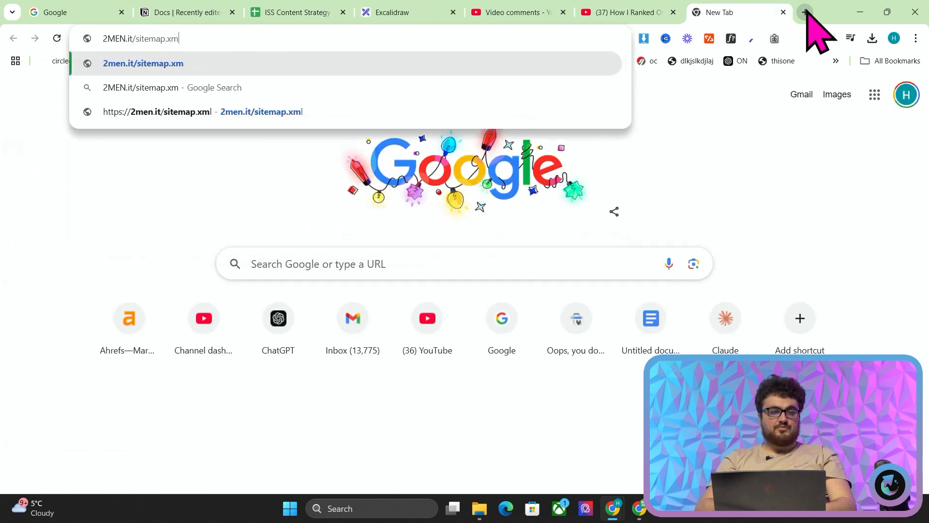
key(BackSpace)
key(BackSpace)
key(BackSpace)
key(BackSpace)
key(BackSpace)
key(BackSpace)
key(BackSpace)
key(BackSpace)
key(BackSpace)
key(BackSpace)
key(BackSpace)
key(Return)
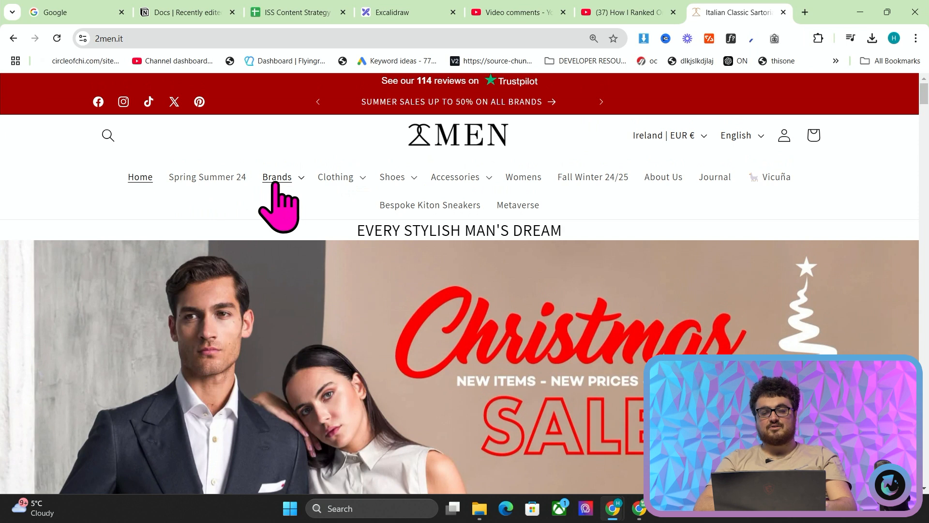
click(276, 183)
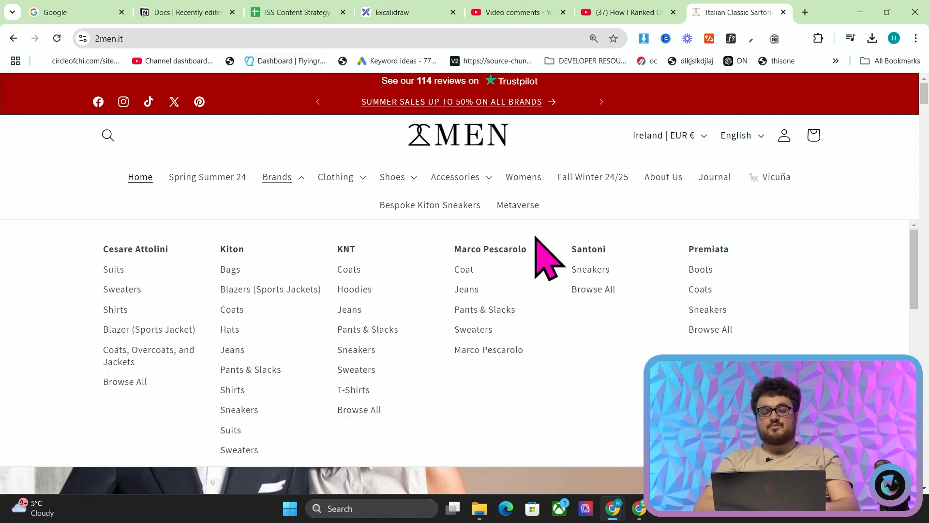
Step: Open the Kiton Gray Cotton Polo product from the Fall Winter 24/25 collection and copy its page address
click(756, 487)
scroll(756, 486, down, 1)
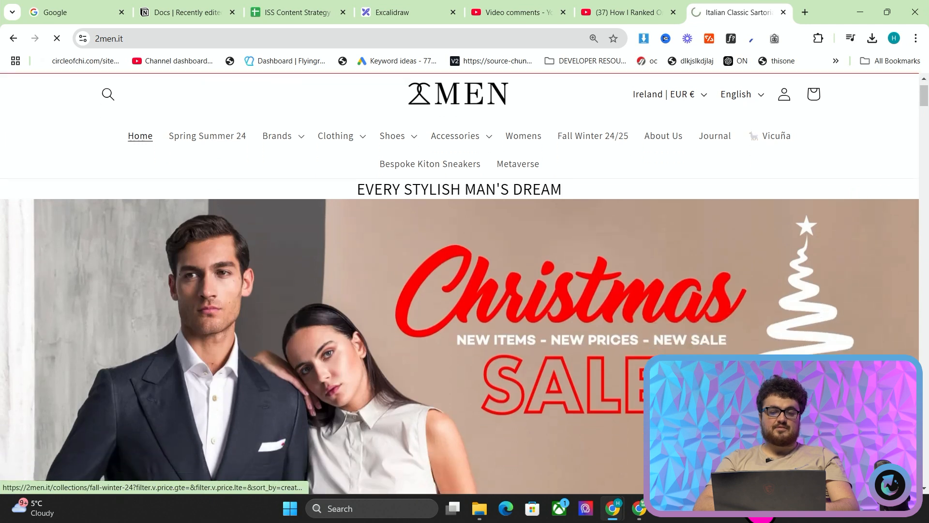
scroll(750, 435, down, 5)
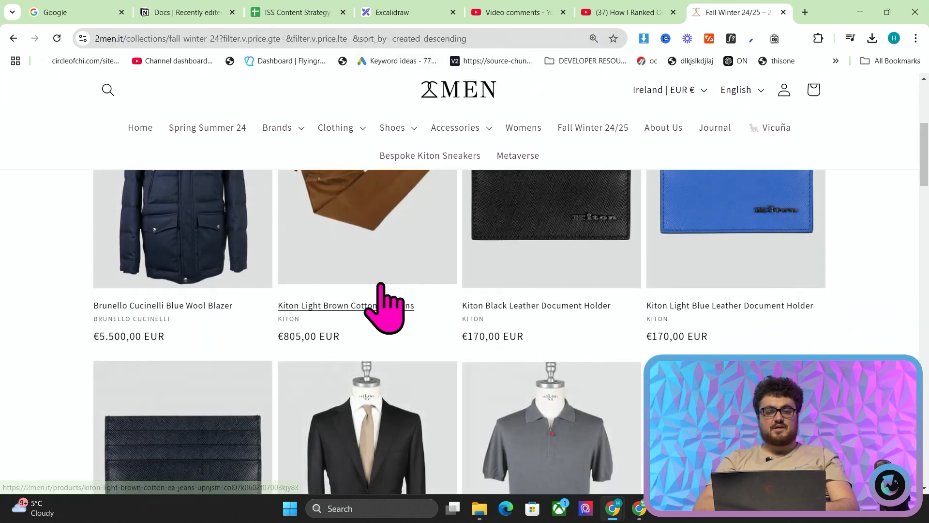
scroll(459, 314, down, 4)
click(348, 240)
click(309, 38)
key(ctrl+c)
Step: On jina.ai in a new Incognito window, enter the copied polo product URL in the Reader and request the response
click(914, 38)
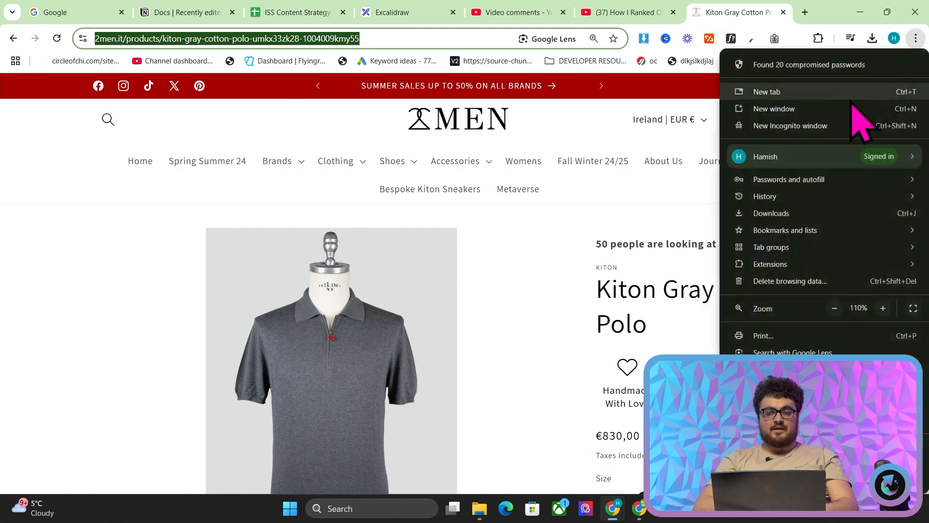
click(861, 125)
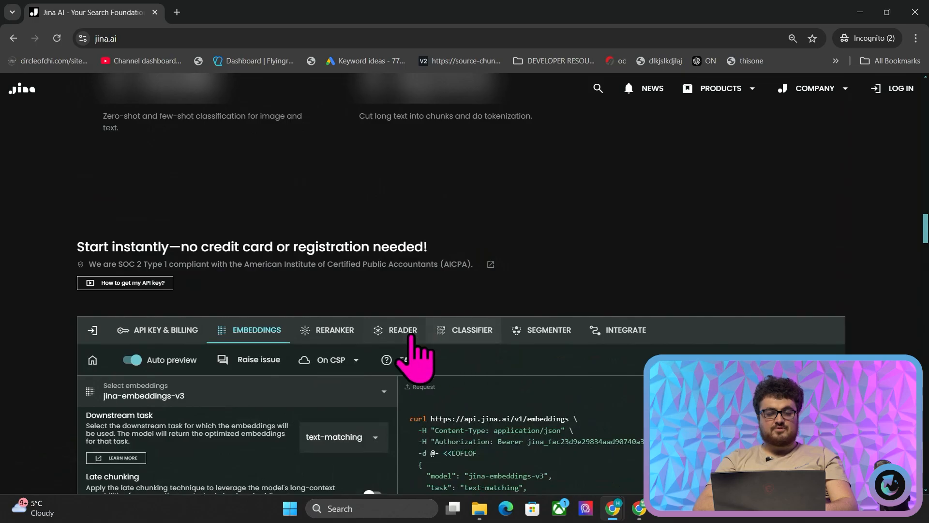
click(409, 334)
click(205, 428)
key(ctrl+v)
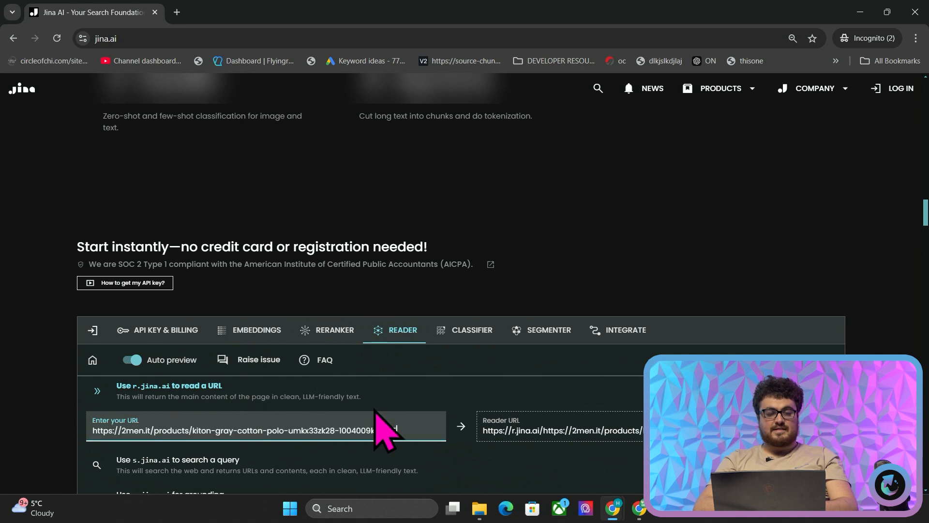
scroll(375, 431, down, 4)
scroll(638, 402, down, 5)
click(641, 317)
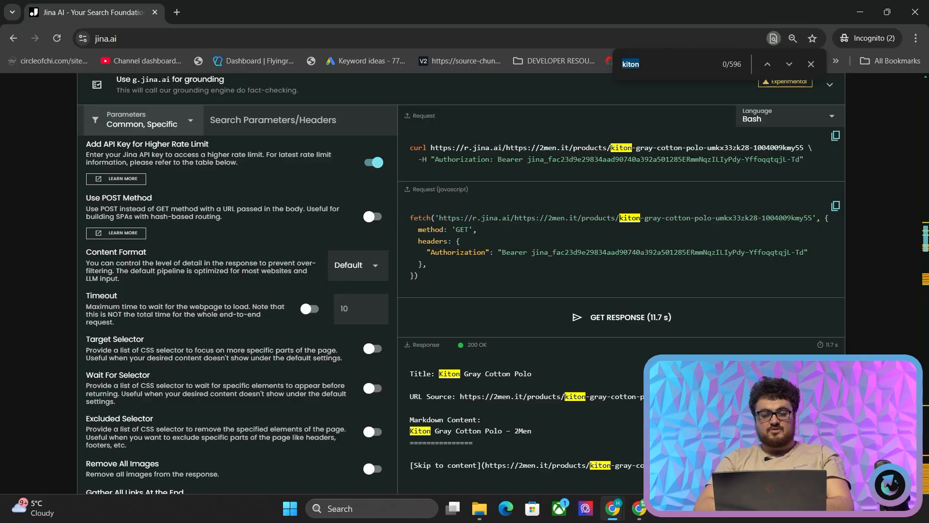
Step: Find the 2MEN.IT/COLLECTIONS/KITON links in the Reader response, then return to the window with the polo product page
text(MEN.IT/COLLECTIONS/KITON)
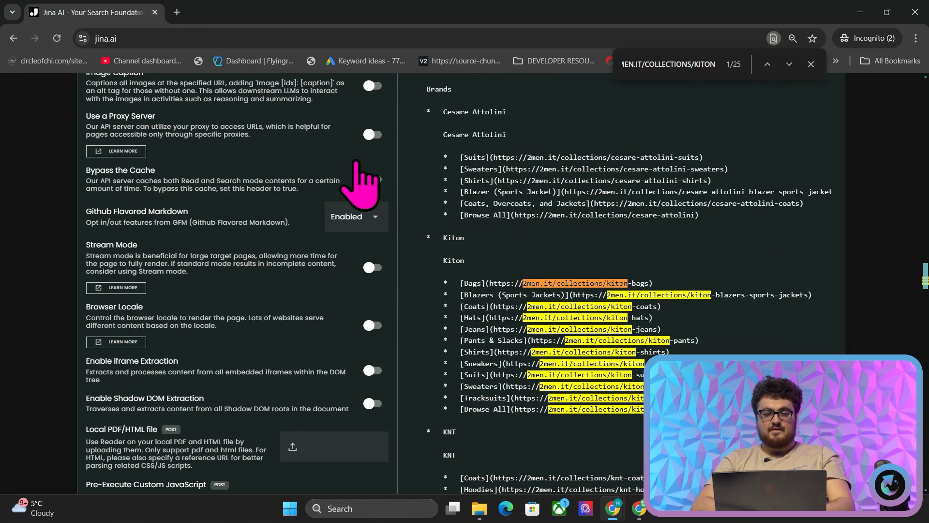
scroll(687, 159, up, 1)
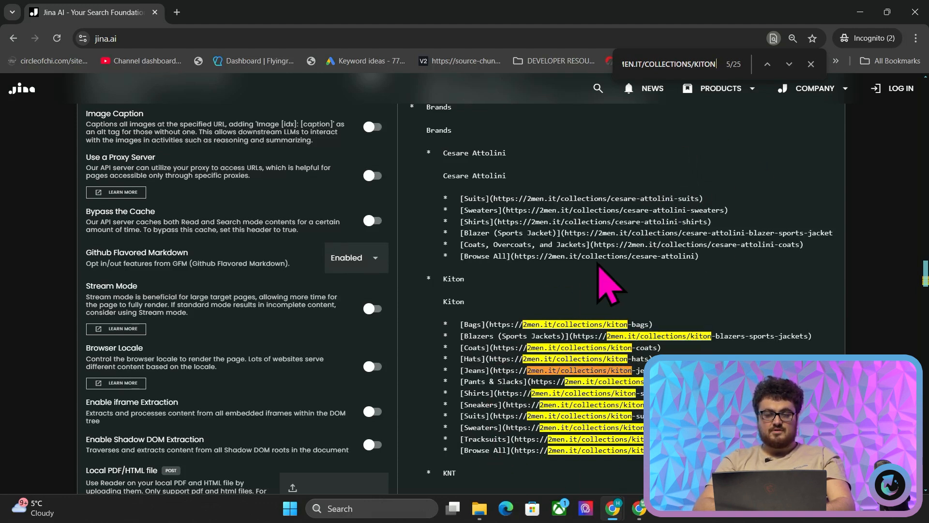
key(Return)
key(Return)
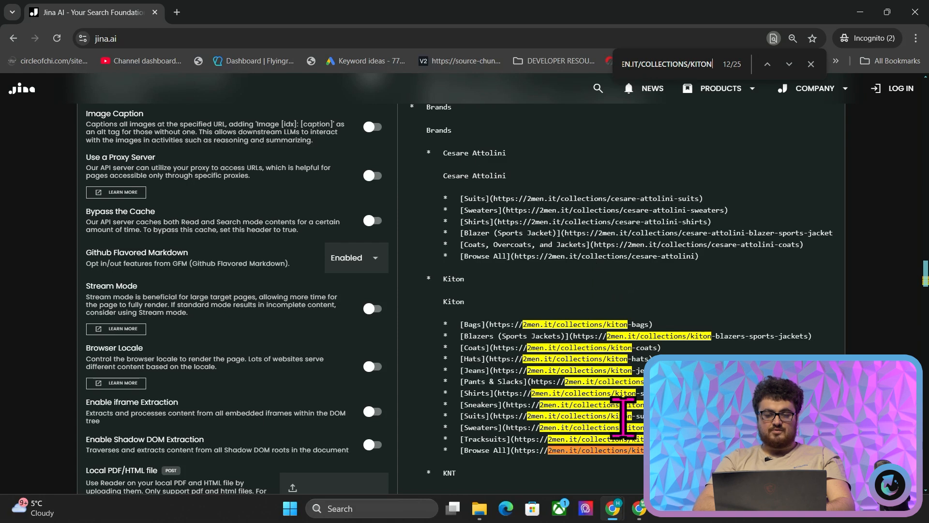
key(alt+Tab)
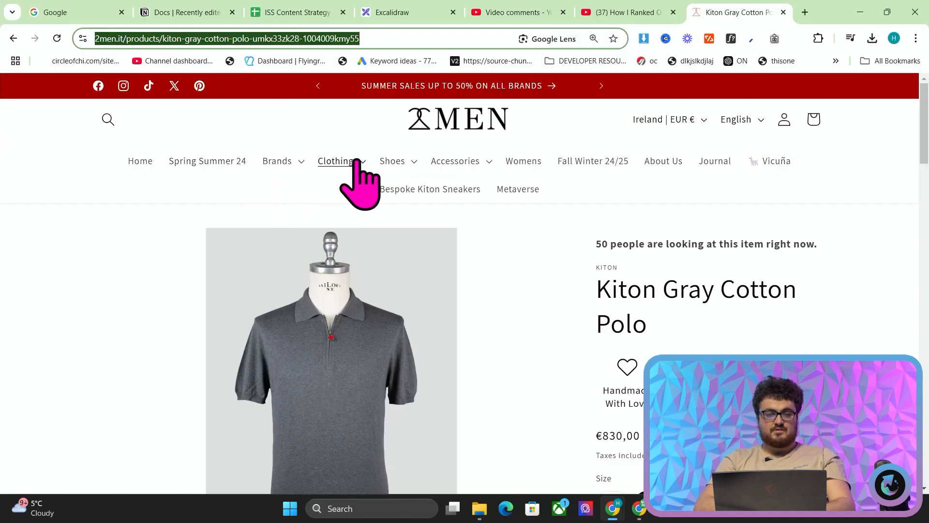
Step: Expand the 2men.it Brands listing on the polo product page and compare its Kiton links with the Reader response
click(357, 161)
key(alt+Tab)
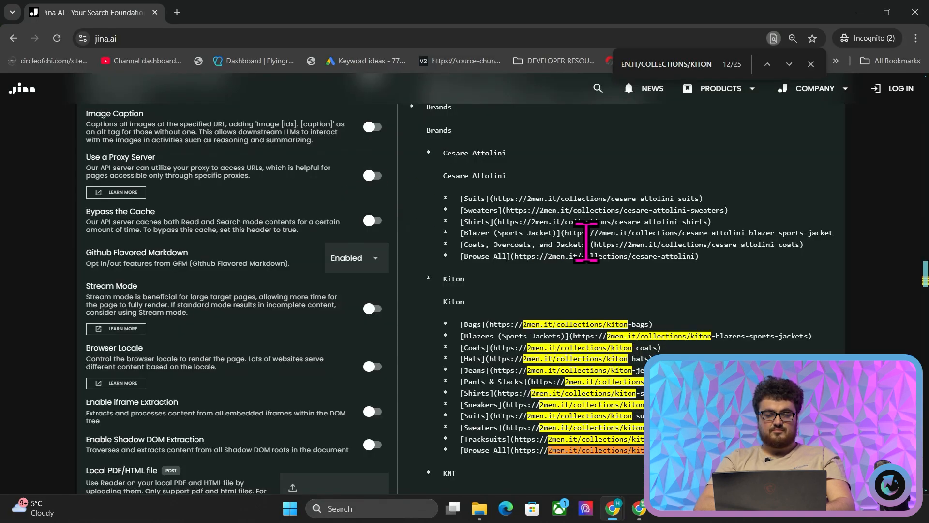
key(alt+Tab)
click(282, 169)
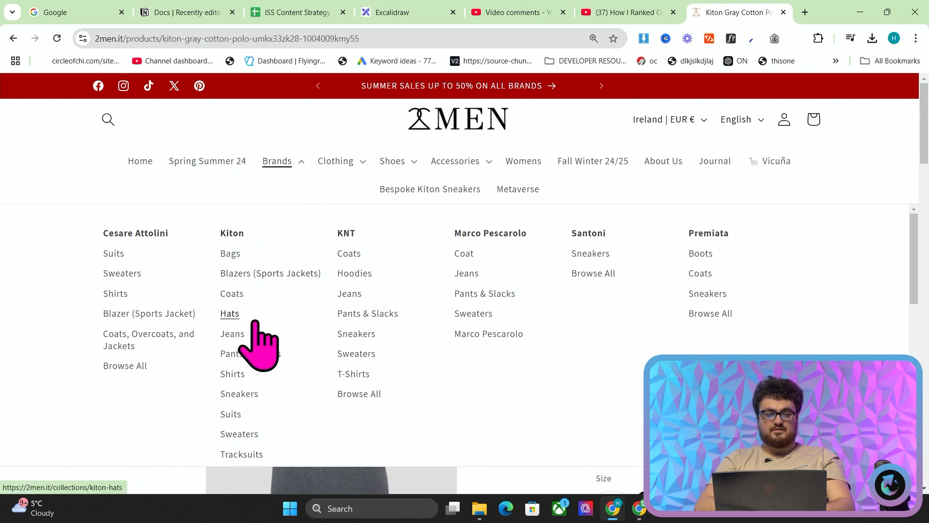
scroll(256, 322, down, 3)
key(alt+Tab)
key(alt+Tab)
scroll(277, 316, up, 3)
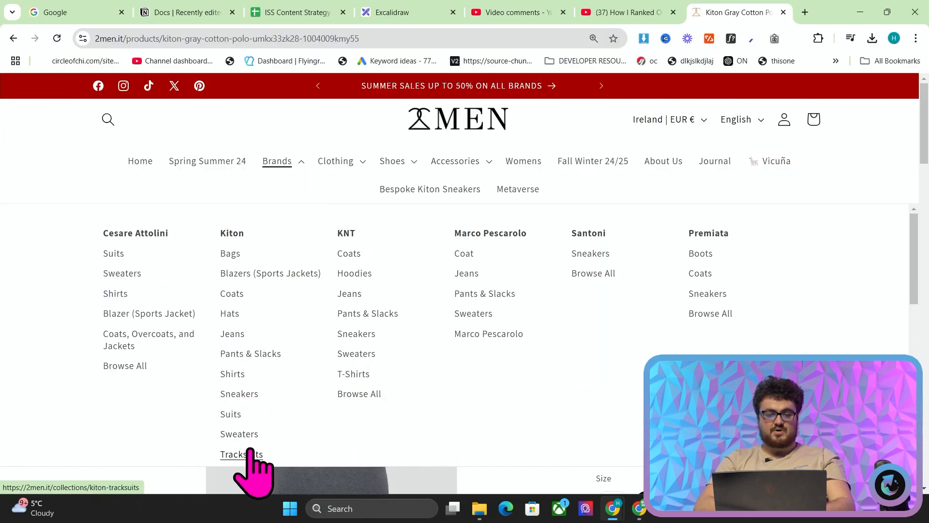
Step: Go to the next 2men.it/collections/kiton match in the Reader response, examine the links around it, then return to the 2men.it window
key(alt+Tab)
scroll(721, 113, down, 5)
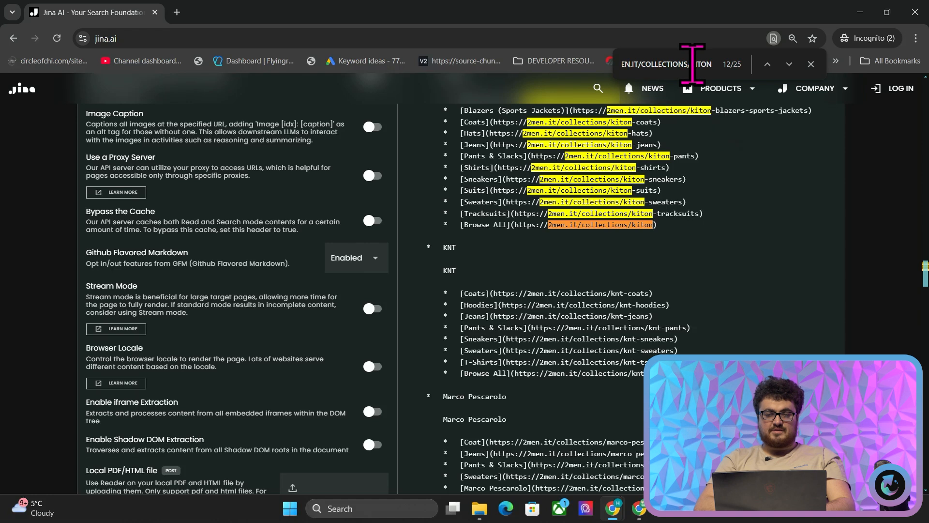
key(Return)
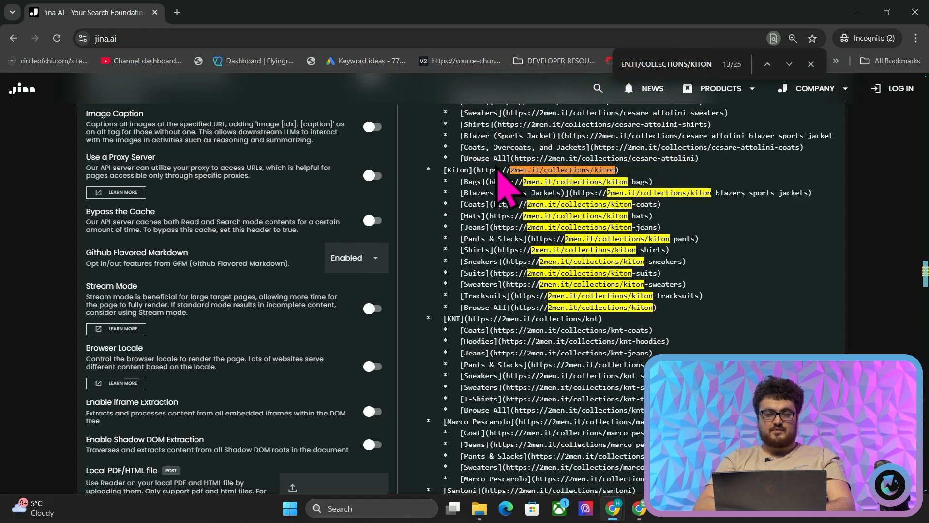
scroll(449, 164, up, 5)
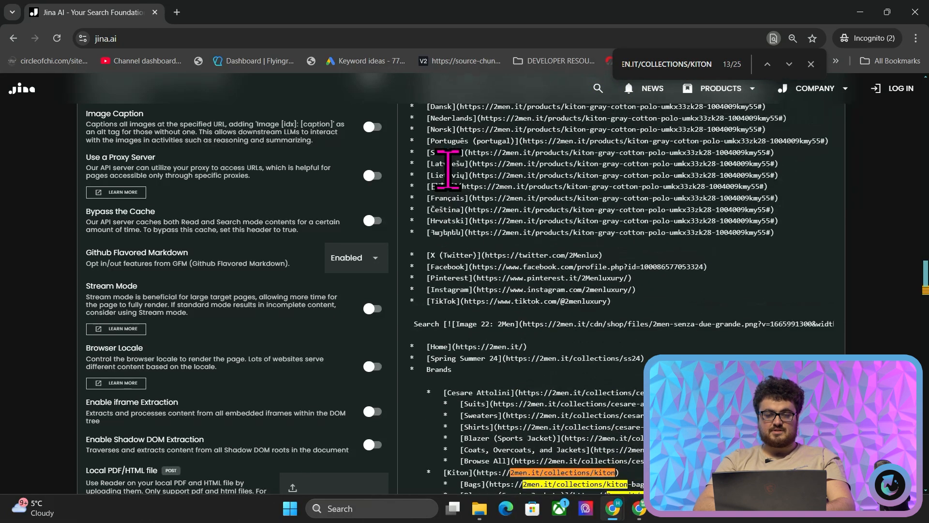
key(alt+Tab)
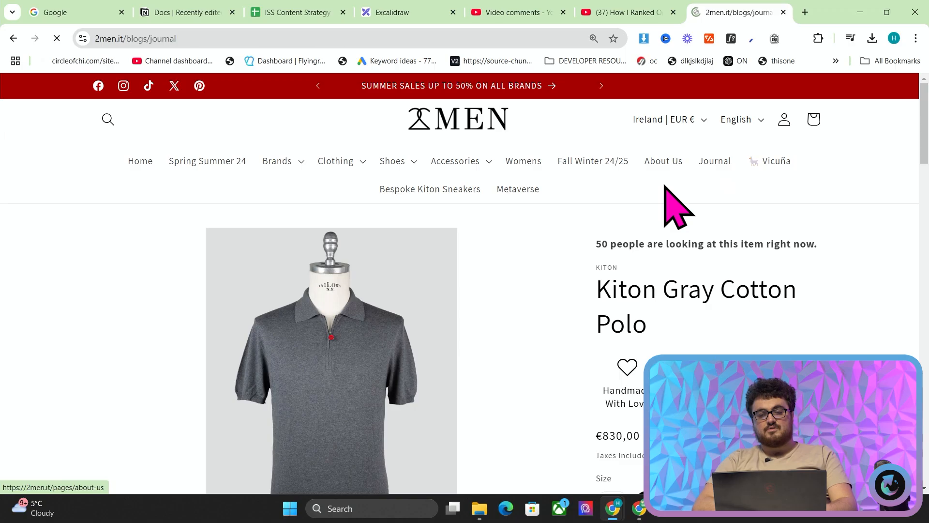
Step: Look through the 2men.it Journal page and examine the brand links in its expanded Brands listing
scroll(559, 232, down, 10)
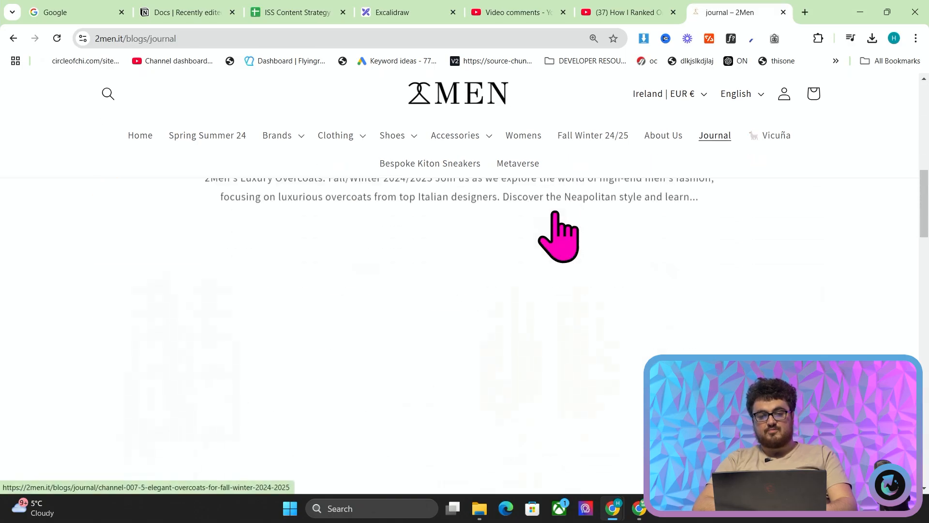
click(308, 132)
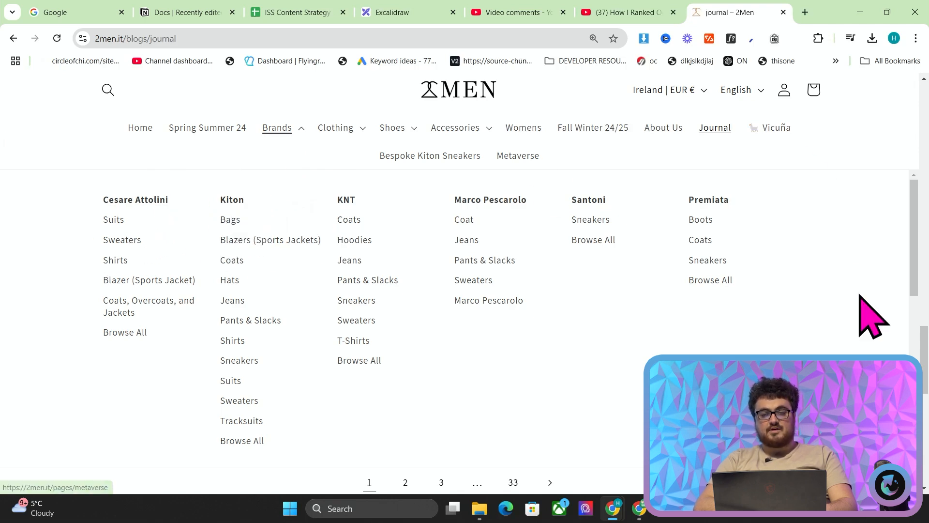
scroll(866, 334, down, 8)
scroll(402, 300, up, 4)
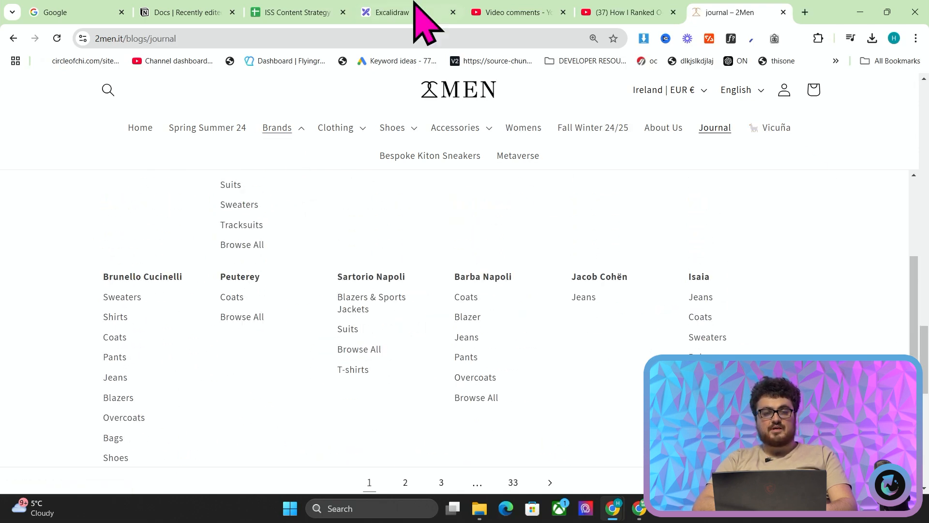
Step: In Excalidraw, draw a box above and to the left of the KITON box and label it HEADER in enlarged text
click(392, 12)
drag(313, 215, 360, 233)
click(537, 97)
click(190, 174)
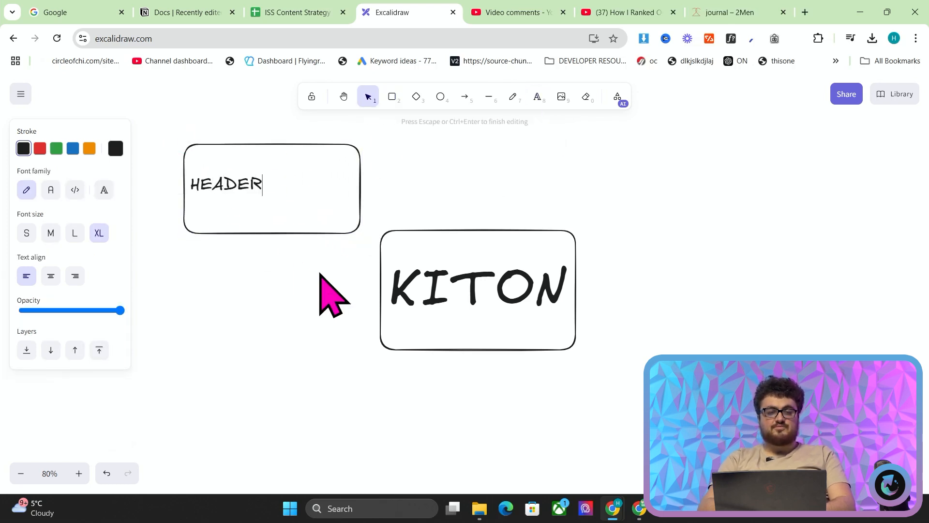
click(292, 279)
drag(239, 182, 354, 212)
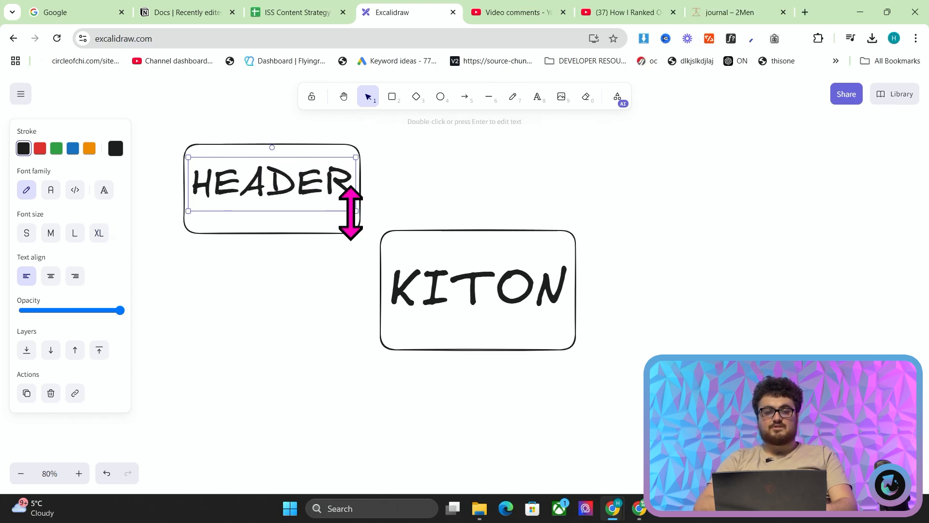
Step: Draw an arrow from the HEADER box to the top edge of the KITON box
click(465, 96)
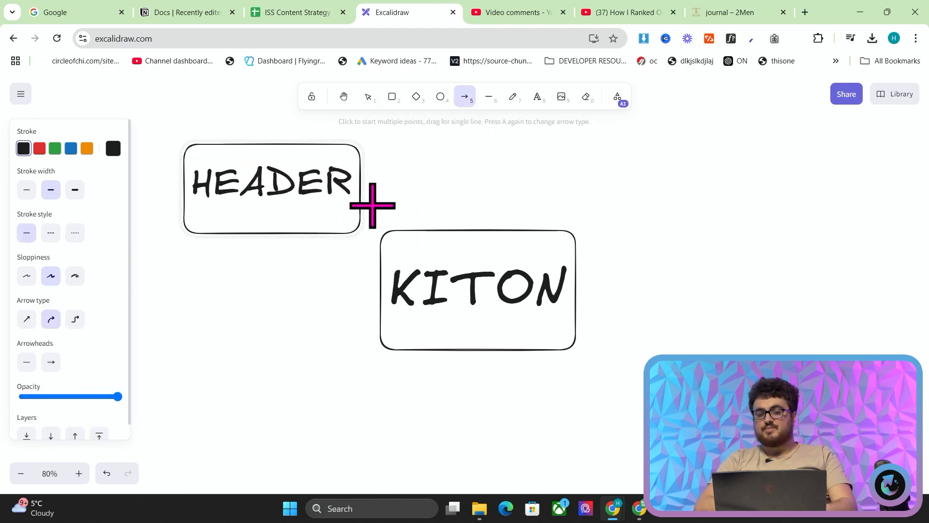
drag(412, 214, 431, 233)
click(158, 121)
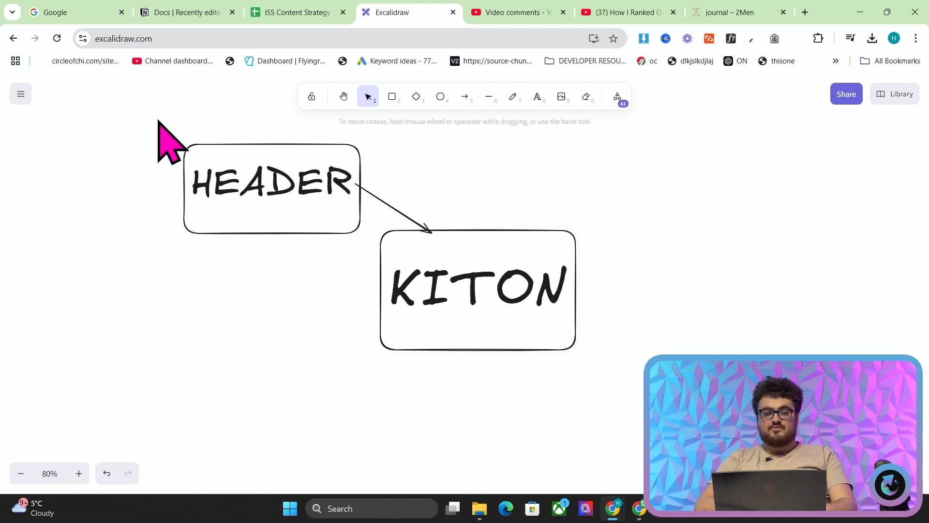
Step: Move the HEADER box together with its label up and to the left, farther from the KITON box
mouse_move(211, 147)
mouse_down()
mouse_move(217, 123)
mouse_move(209, 144)
mouse_up()
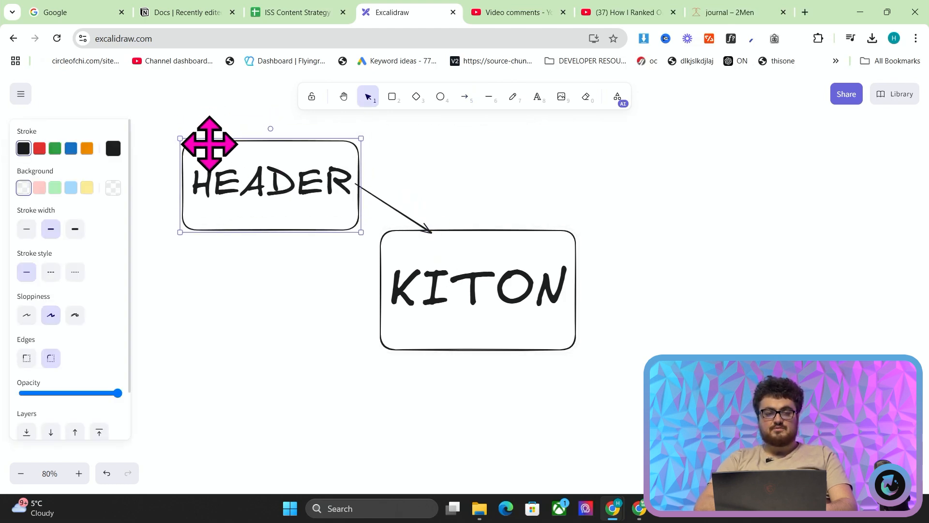
click(246, 184)
drag(155, 118, 324, 267)
double_click(325, 270)
drag(166, 119, 374, 262)
key(ctrl+z)
click(334, 265)
drag(160, 121, 373, 259)
drag(315, 228, 290, 202)
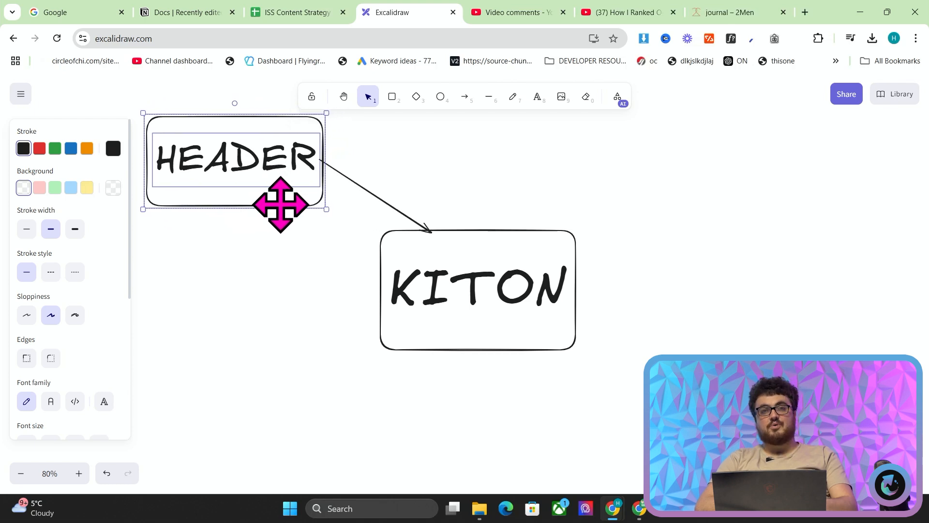
Step: Add footer on a second line under HEADER, then reposition and shrink the text so it fits inside its box
scroll(307, 253, up, 1)
click(280, 195)
double_click(278, 195)
click(312, 197)
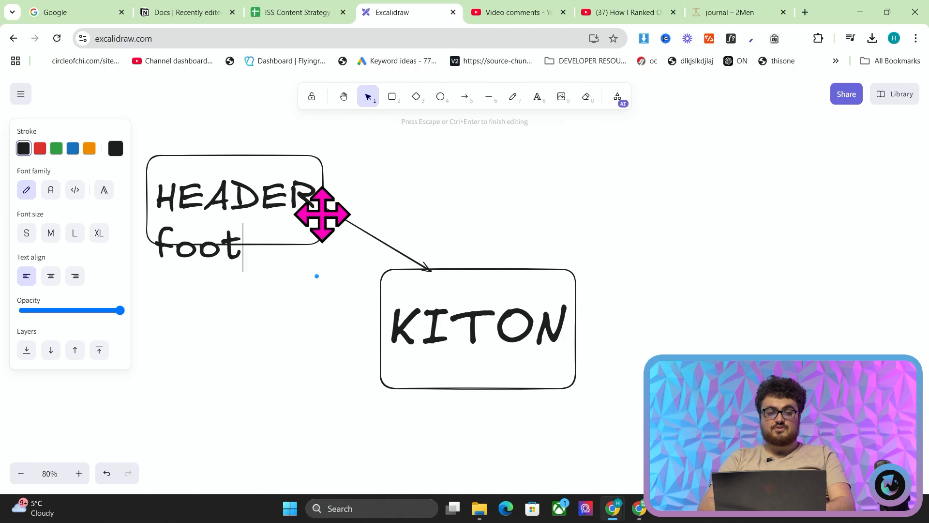
click(270, 342)
drag(249, 201, 248, 181)
drag(150, 152, 197, 176)
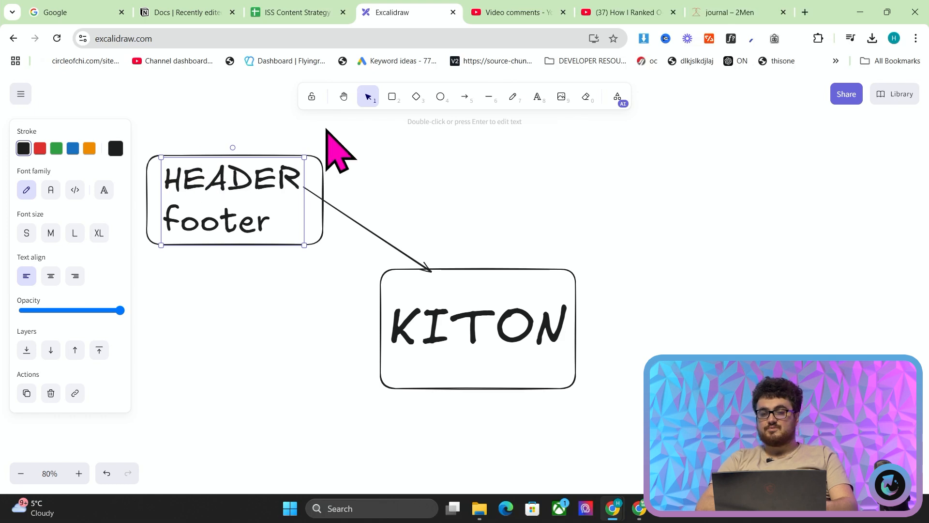
click(532, 220)
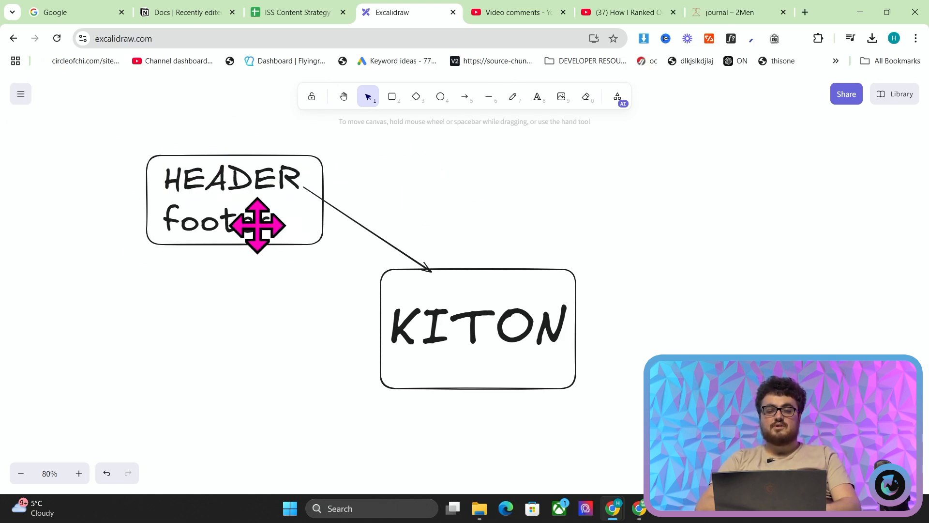
Step: Draw an empty box above and to the right of the KITON box
scroll(553, 194, right, 2)
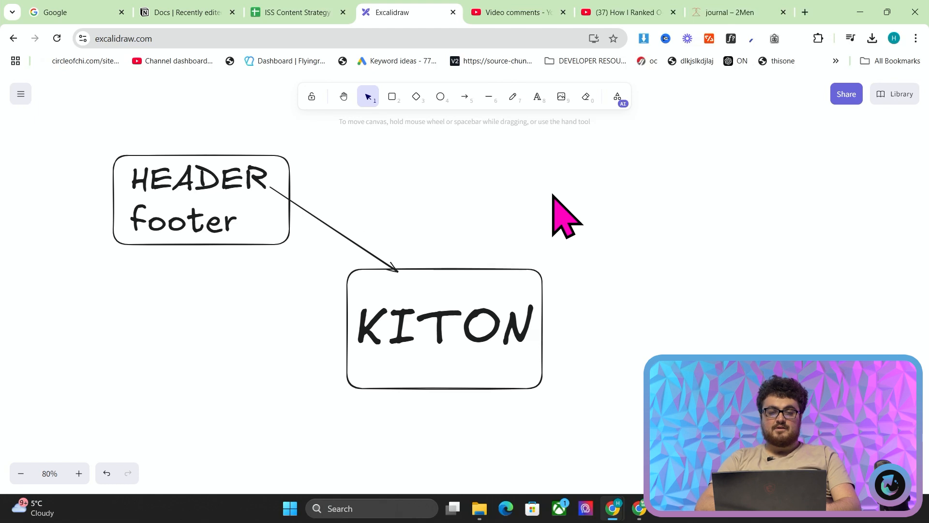
click(392, 95)
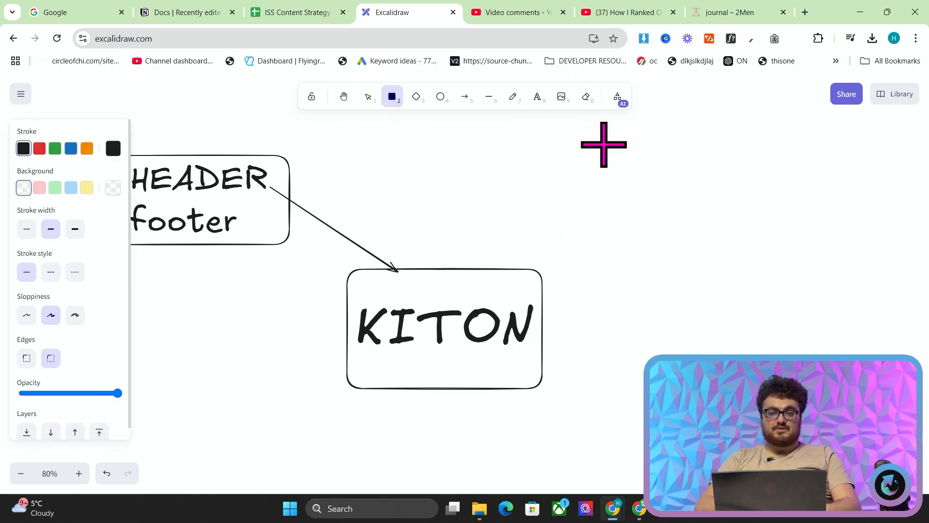
drag(500, 152, 587, 174)
drag(701, 206, 649, 245)
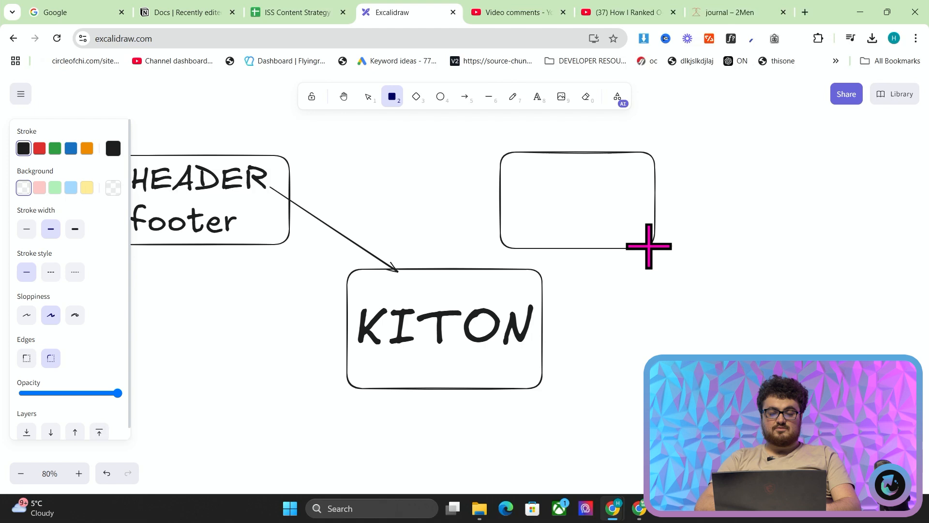
Step: Add the text BLOGS inside the new box and enlarge it to nearly the box's width
click(536, 96)
click(536, 154)
text(BLOGS)
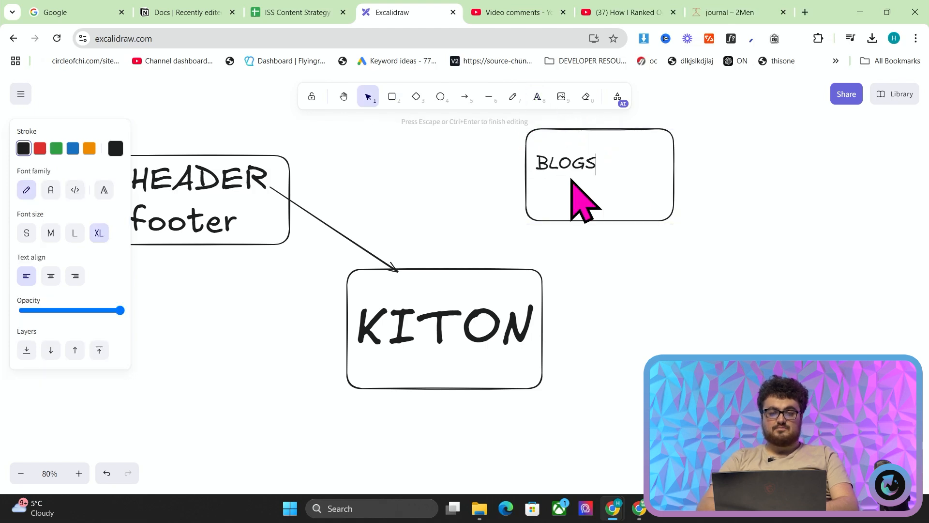
click(493, 186)
click(595, 165)
drag(594, 177, 638, 199)
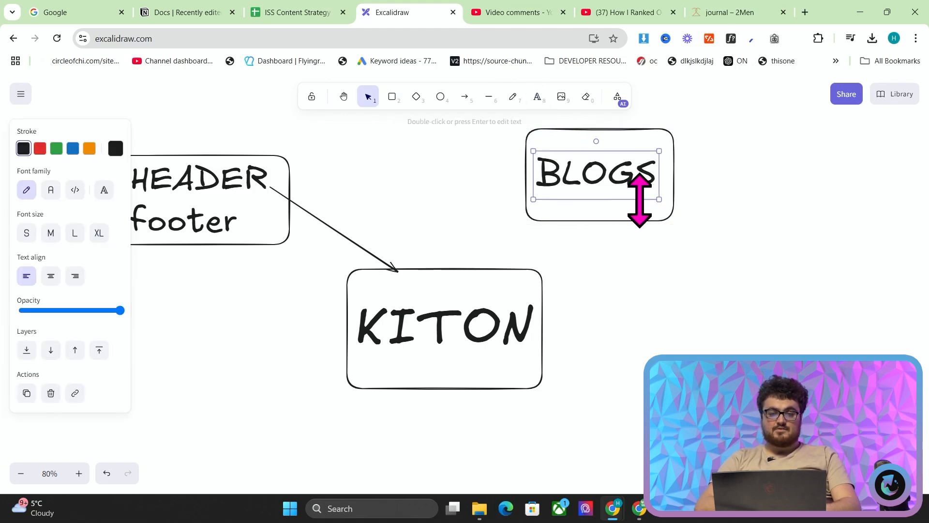
Step: Change the BLOGS label to BLOG with 1 on the line below
double_click(647, 171)
key(End)
text(1)
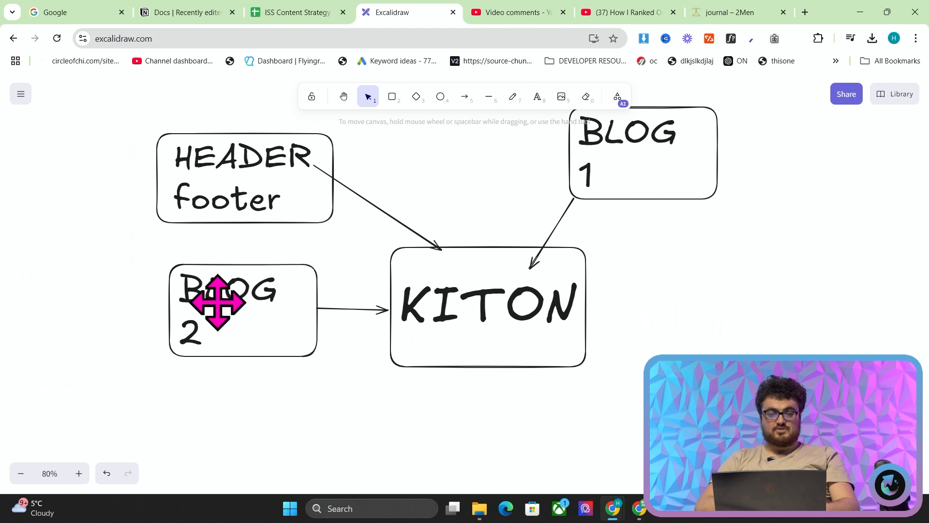
scroll(528, 311, up, 1)
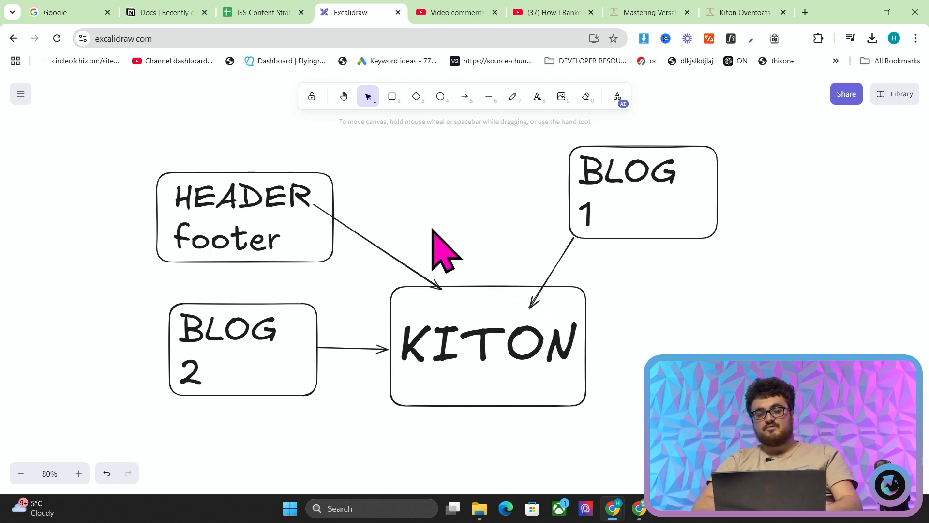
scroll(314, 203, right, 2)
scroll(315, 206, down, 2)
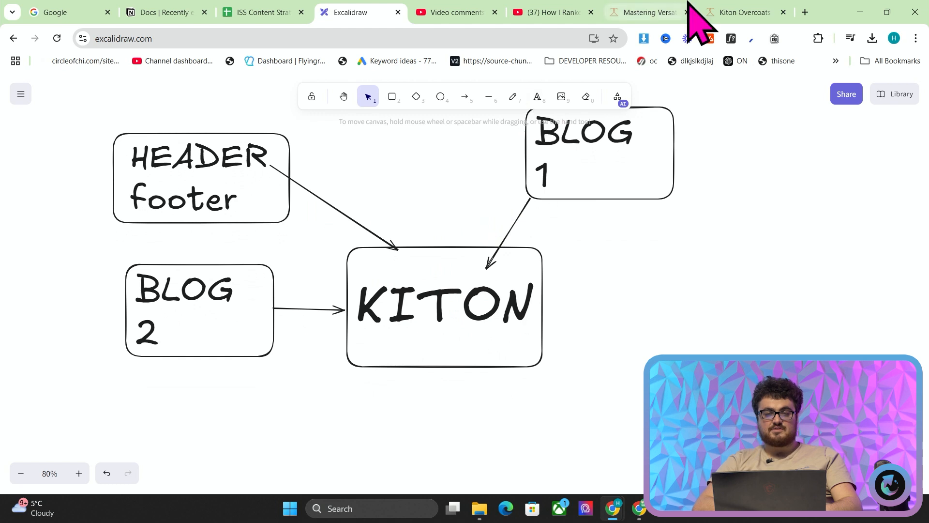
Step: Switch to the Kiton Overcoats page, shorten its address to 2men.it/collections/kiton and load it
click(745, 13)
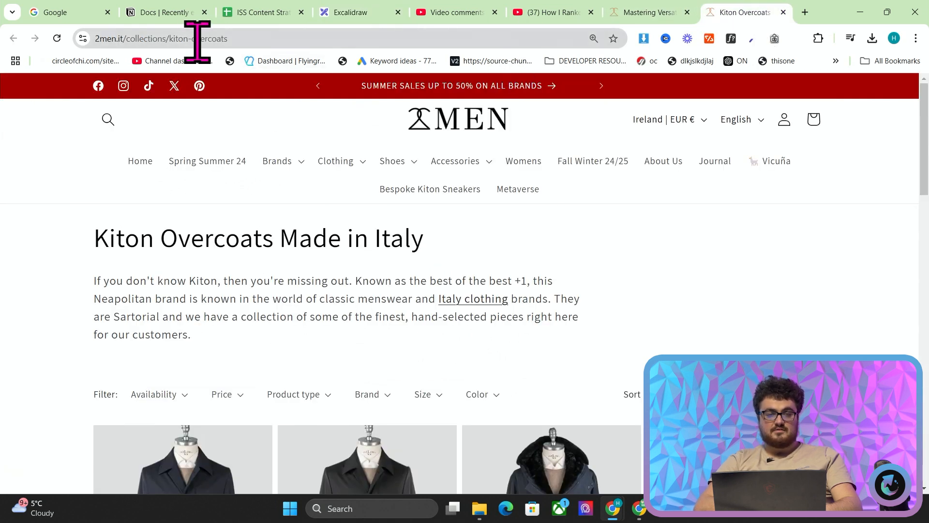
drag(189, 40, 568, 160)
key(BackSpace)
key(Return)
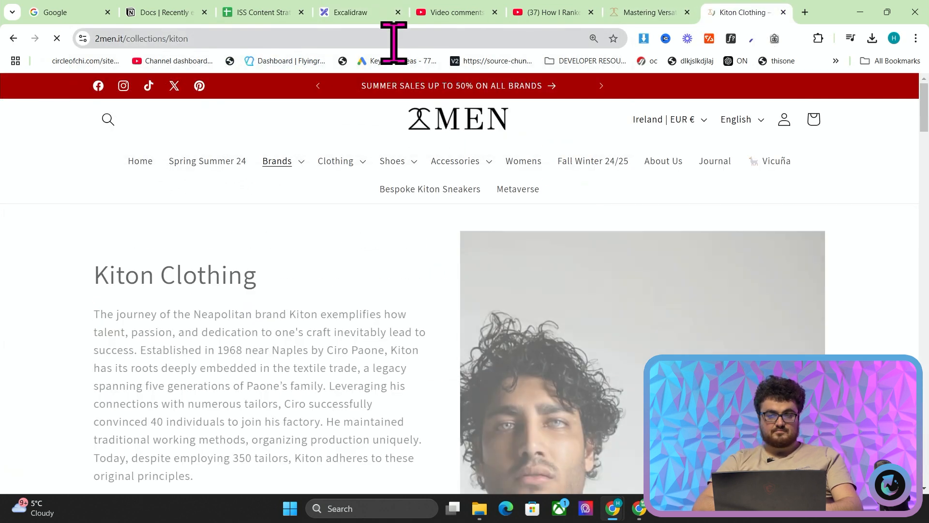
Step: Highlight the Kiton Clothing heading and the full brand description below it to review the collection page's content
scroll(141, 197, down, 1)
drag(80, 247, 247, 390)
scroll(247, 390, down, 8)
scroll(352, 452, down, 5)
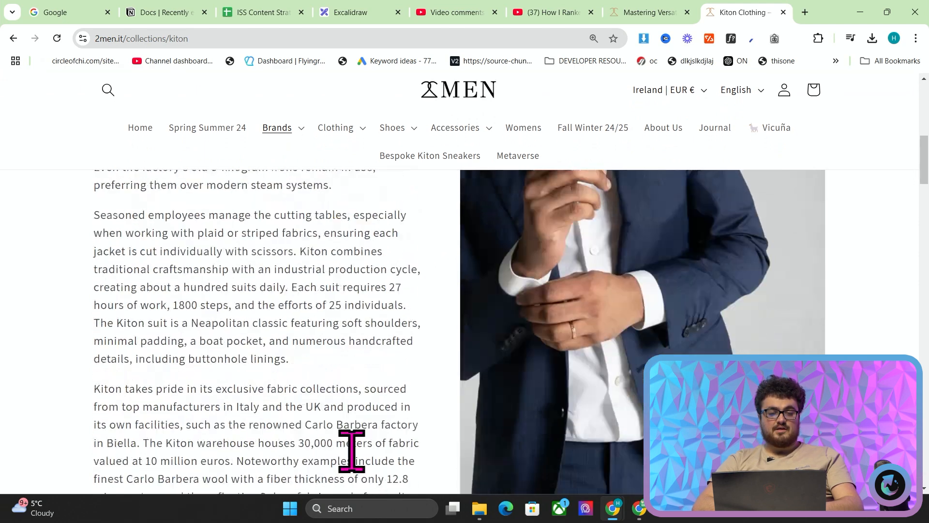
shift+click(320, 396)
scroll(315, 393, up, 2)
scroll(315, 393, up, 10)
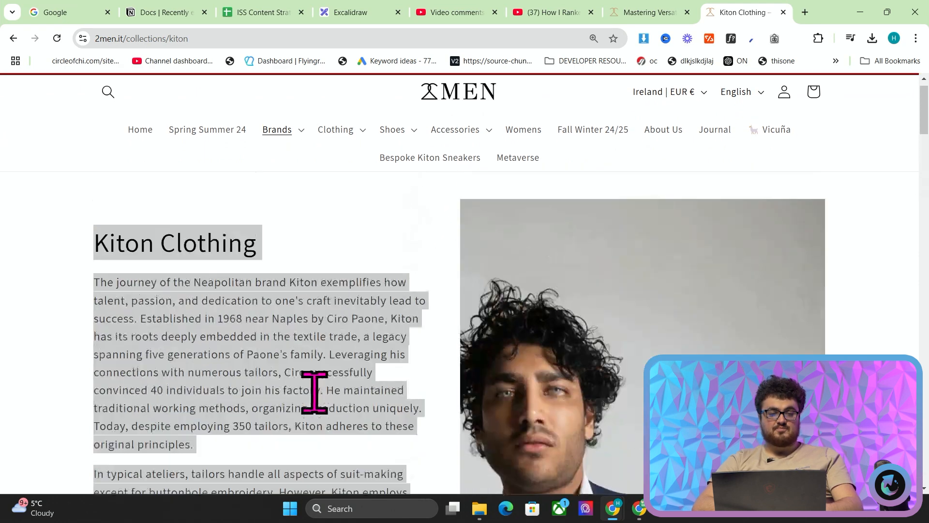
Step: Search Google for kiton in a new tab and look through the results
click(805, 12)
text(kiton)
key(Return)
scroll(717, 130, down, 6)
scroll(414, 332, down, 5)
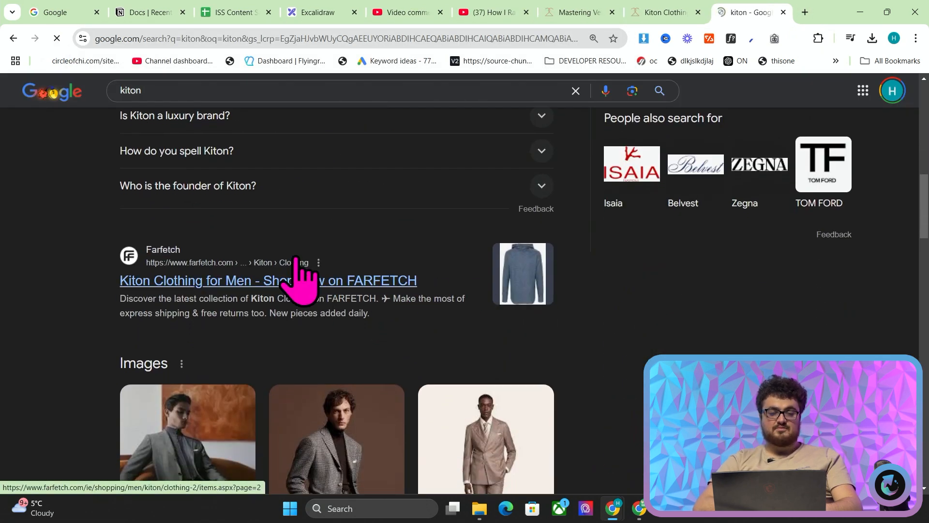
Step: Open the Farfetch Kiton Clothing for Men result and examine the page down to its footer for descriptive content
click(298, 281)
drag(38, 205, 581, 280)
scroll(909, 215, down, 5)
drag(924, 107, 924, 470)
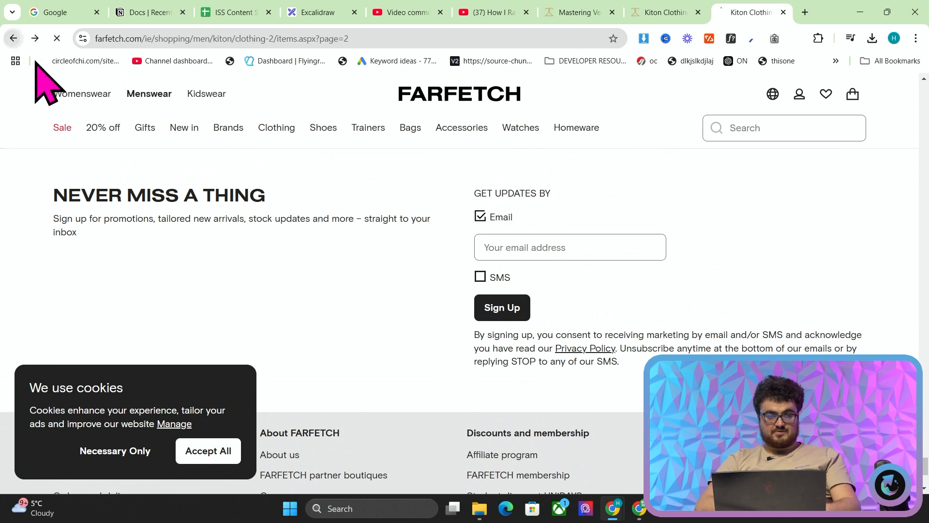
Step: Return to the kiton search results, look farther down and open the Sartoriale Kiton collection page
click(13, 38)
scroll(269, 274, down, 5)
scroll(273, 290, down, 15)
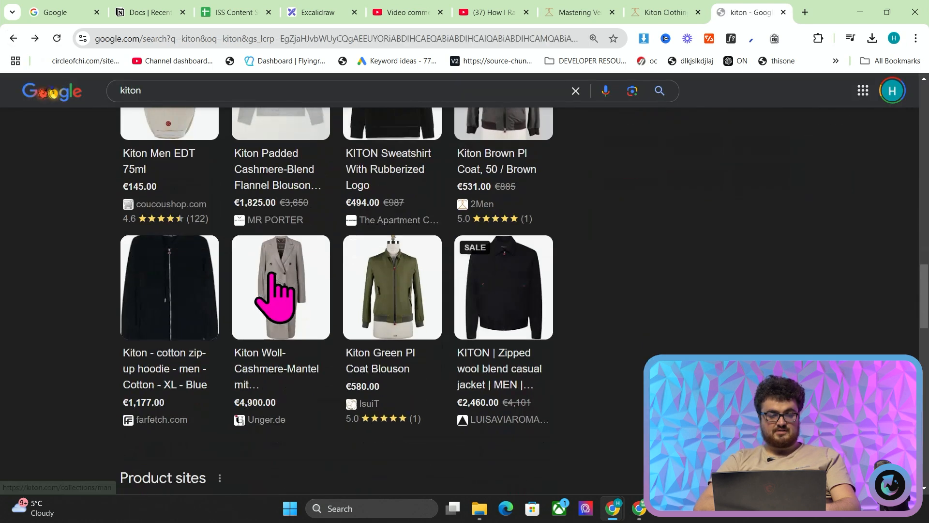
click(292, 85)
text(c)
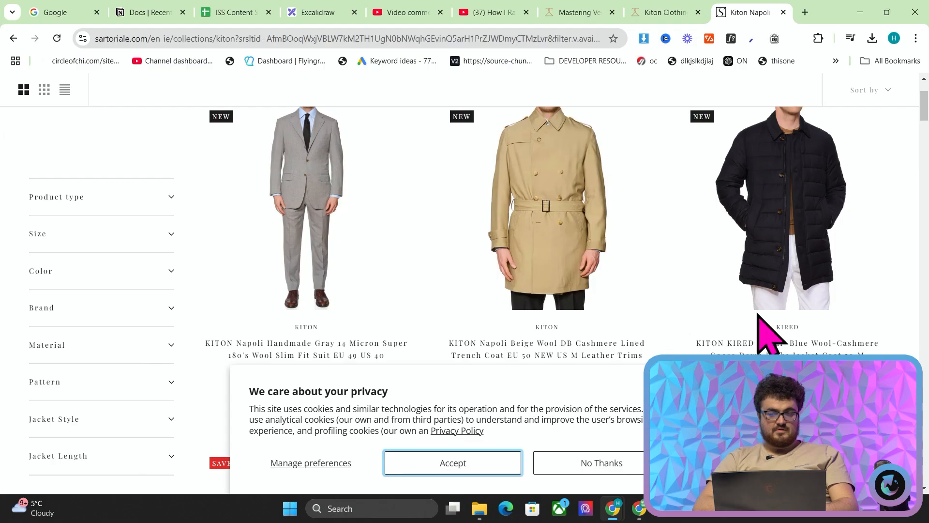
Step: Dismiss the privacy notice, examine the Sartoriale Kiton collection page down to its end for descriptive content, and return to the search results
click(659, 463)
drag(922, 108, 924, 323)
drag(924, 466, 924, 482)
click(13, 38)
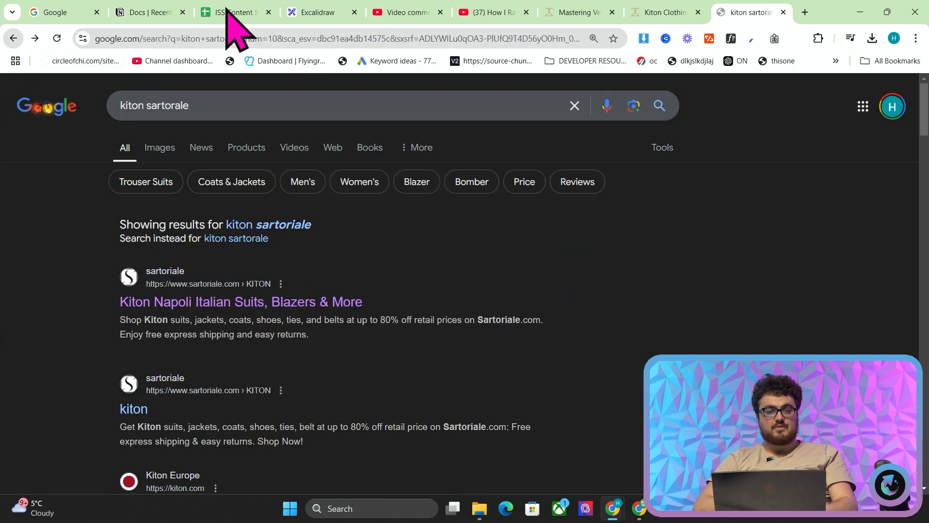
Step: Switch to the Excalidraw diagram and draw an empty rounded rectangle above the KITON box, between the HEADER footer and BLOG 1 boxes
click(317, 12)
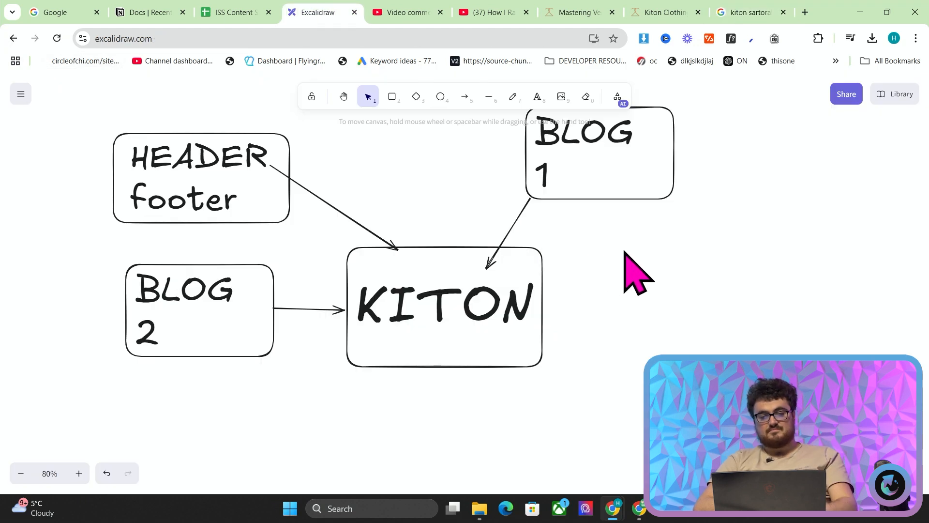
scroll(635, 251, up, 2)
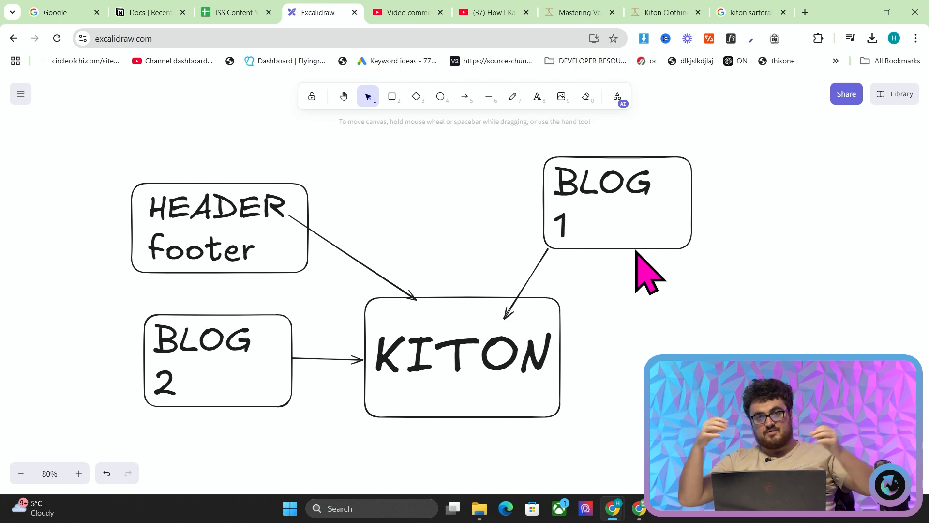
scroll(636, 250, down, 2)
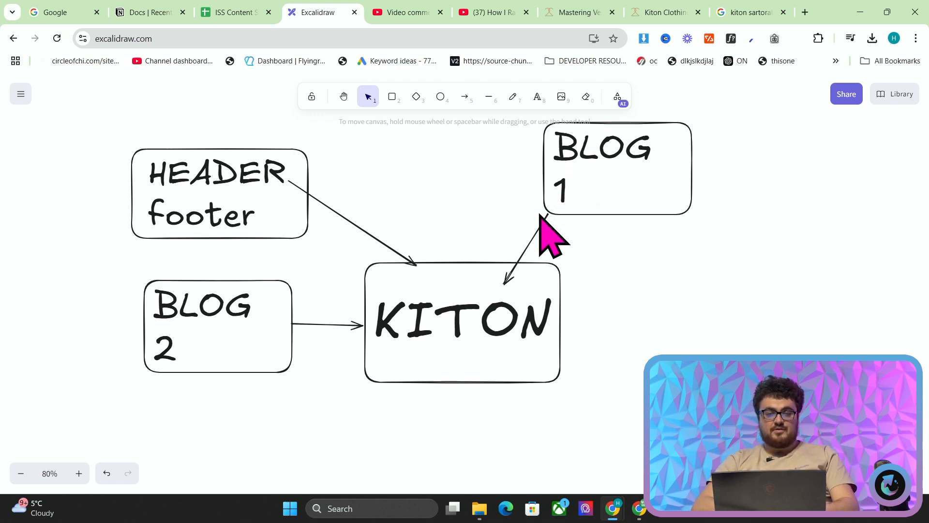
click(396, 99)
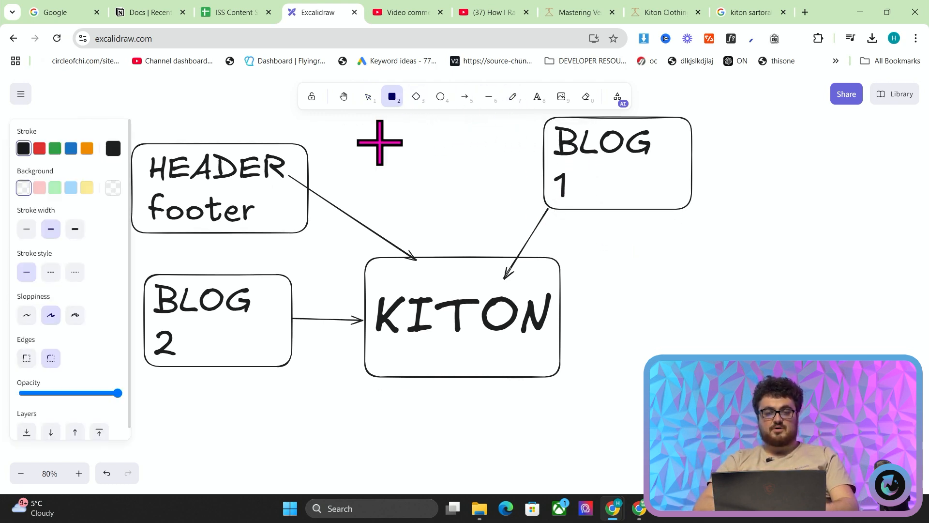
drag(414, 170, 525, 201)
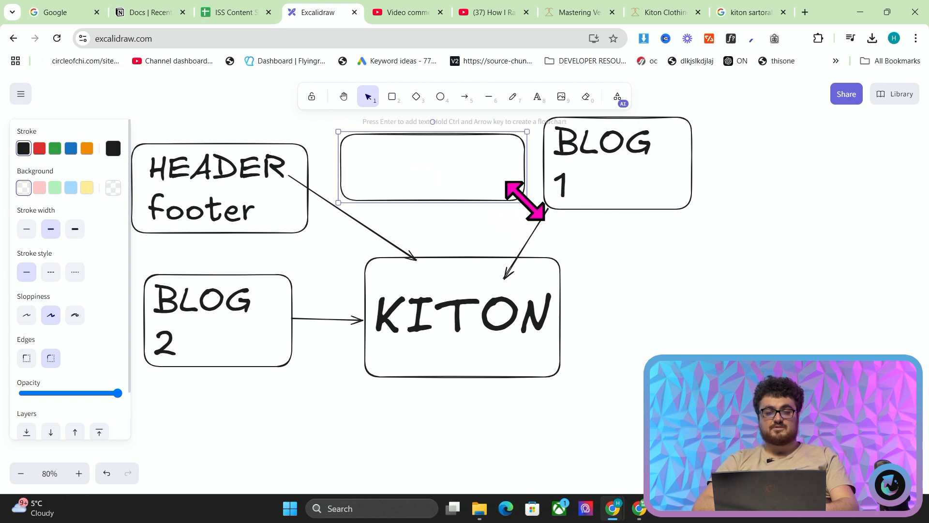
Step: Add the text BACKLINKS inside the new empty box and enlarge it to span the box's width
click(537, 97)
click(359, 153)
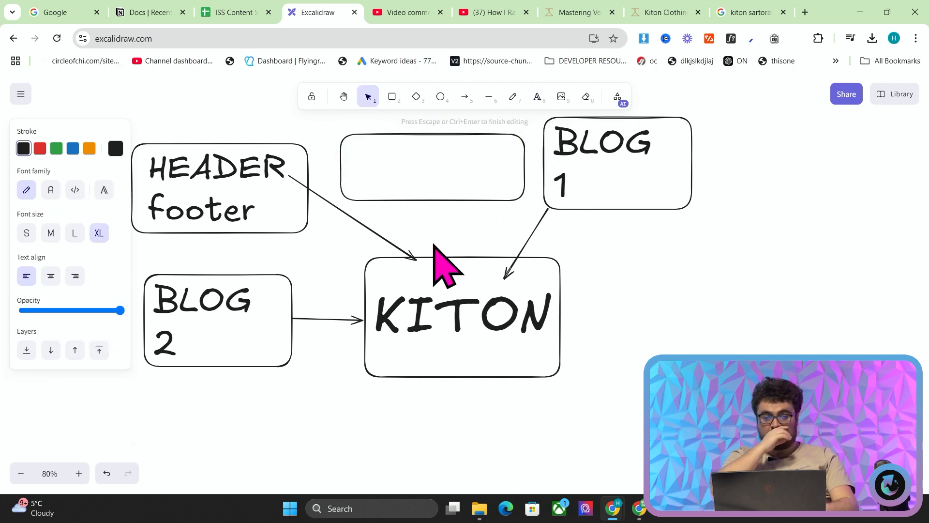
key(ctrl+a)
click(75, 233)
click(446, 162)
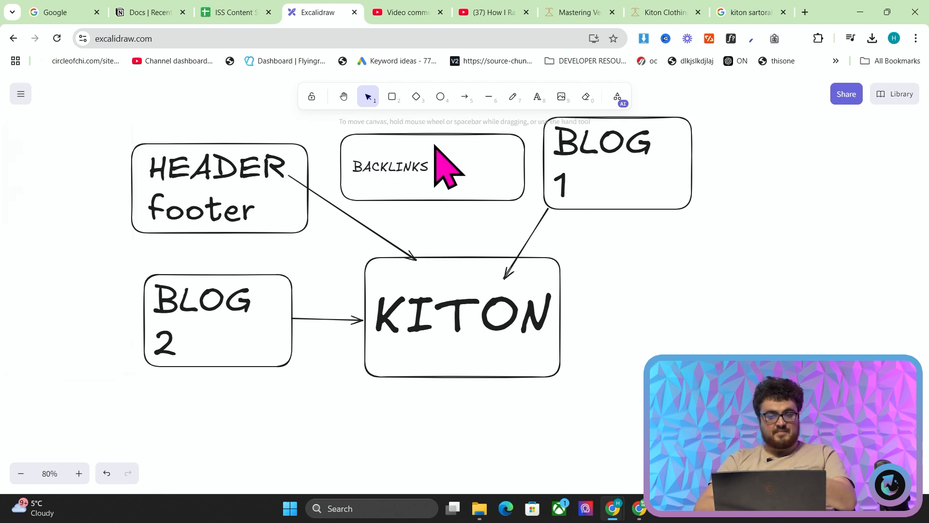
click(402, 172)
drag(433, 155, 477, 162)
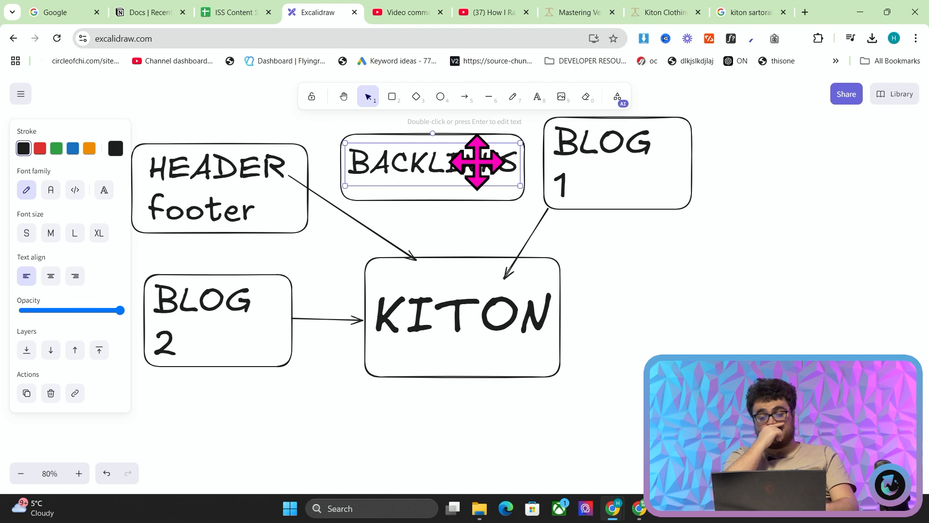
click(684, 315)
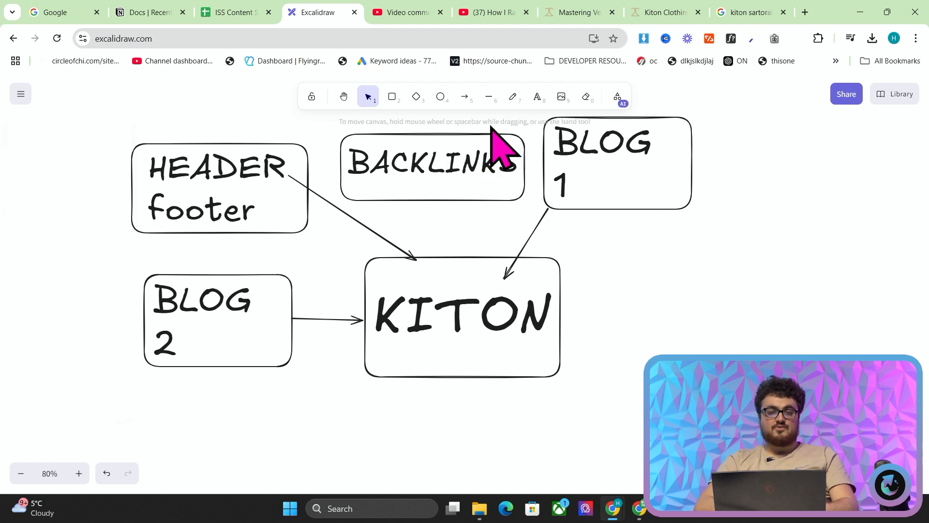
Step: Draw an arrow from the lower edge of the BACKLINKS box down into the KITON box
click(464, 96)
drag(446, 200, 451, 280)
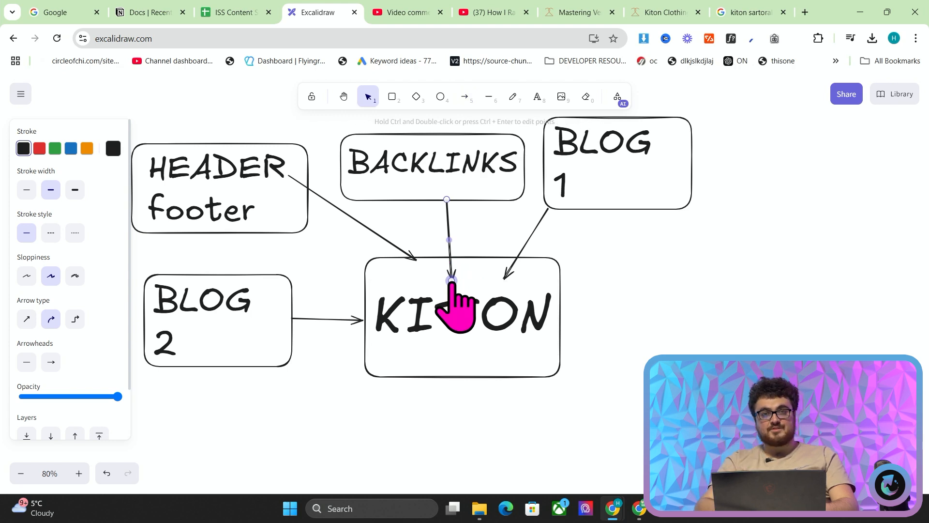
scroll(598, 268, down, 1)
scroll(599, 268, up, 1)
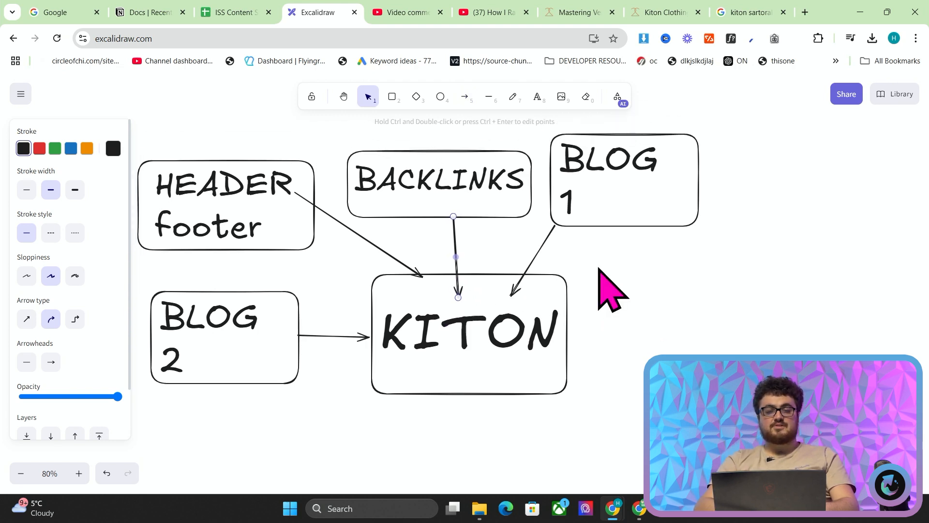
Step: Add a second line reading 1 to the BACKLINKS label, then move and shrink the text to fit its box
double_click(505, 190)
key(End)
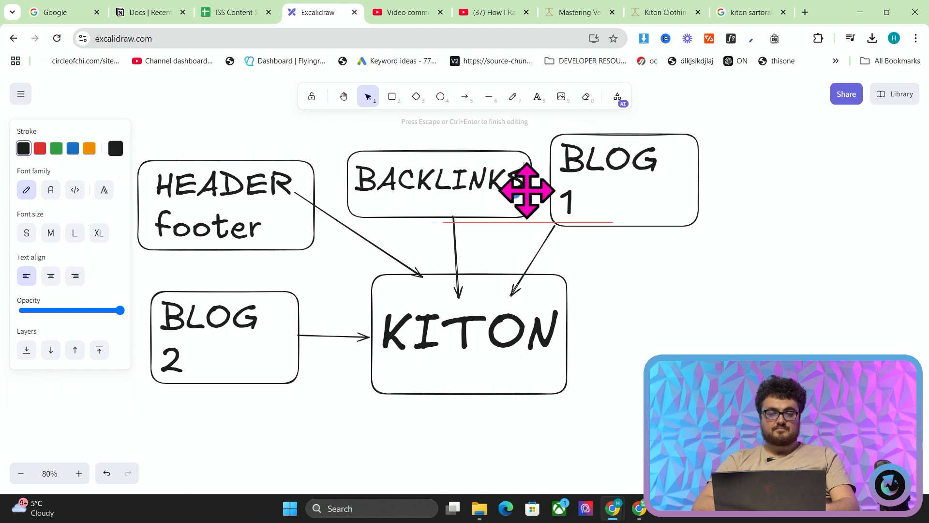
click(422, 147)
drag(419, 173, 418, 157)
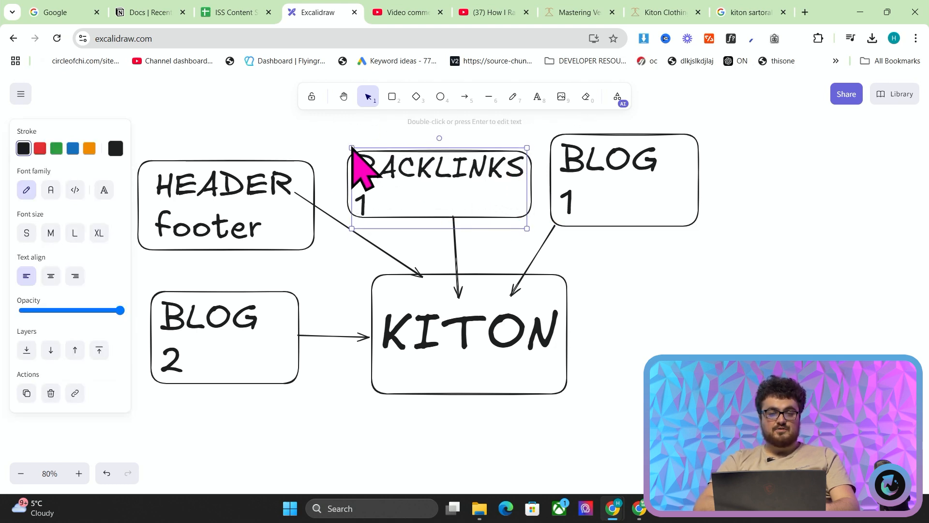
drag(352, 149, 387, 167)
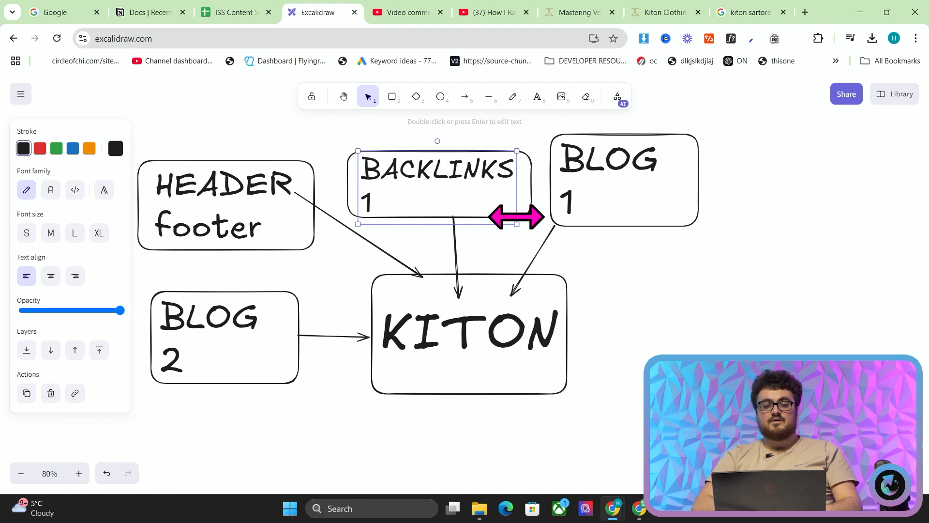
scroll(515, 216, up, 1)
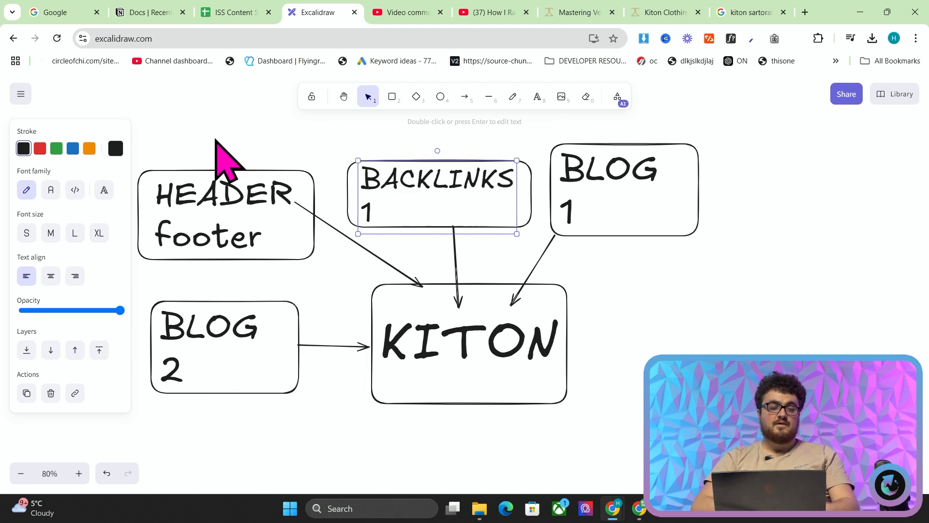
Step: Duplicate the whole KITON link diagram beside the original and relabel the copy's central box CESARE ATTOLINI
scroll(211, 140, down, 10)
drag(179, 139, 362, 157)
key(ctrl+c)
key(ctrl+v)
double_click(386, 207)
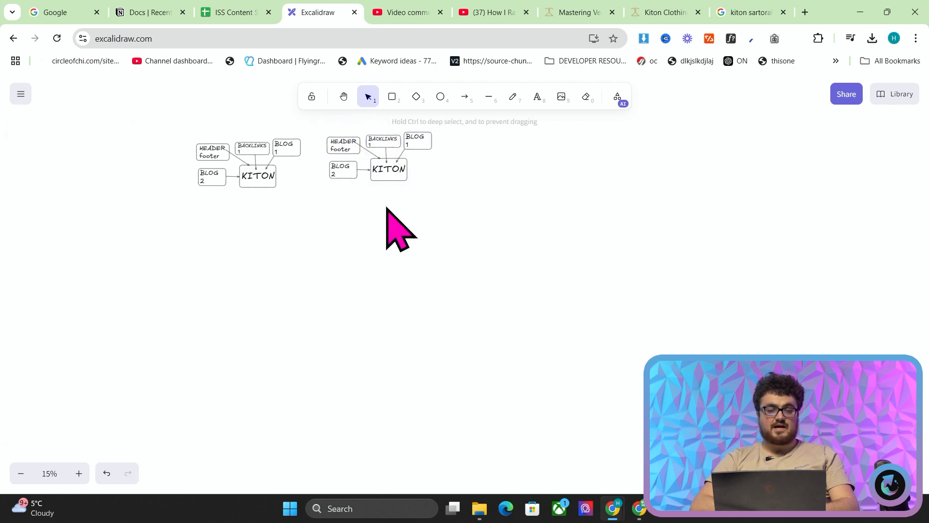
double_click(389, 169)
text(CESARE)
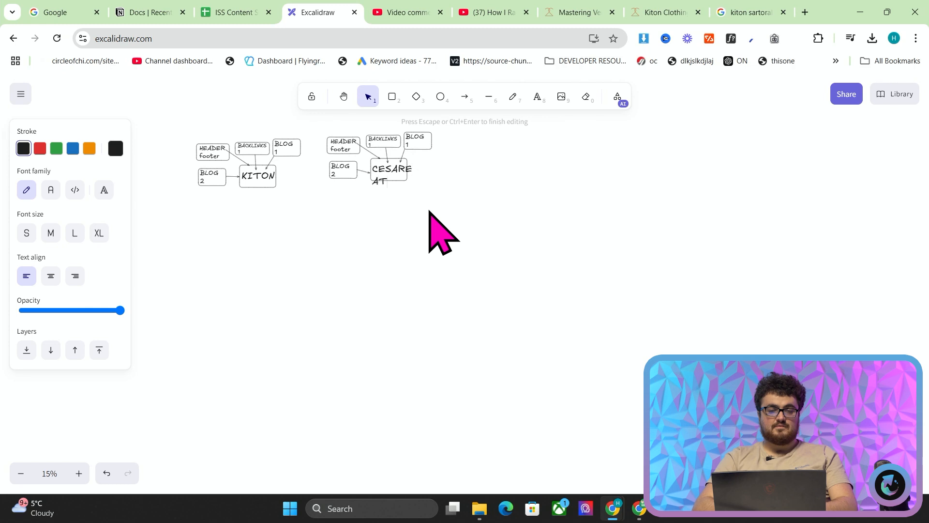
click(428, 211)
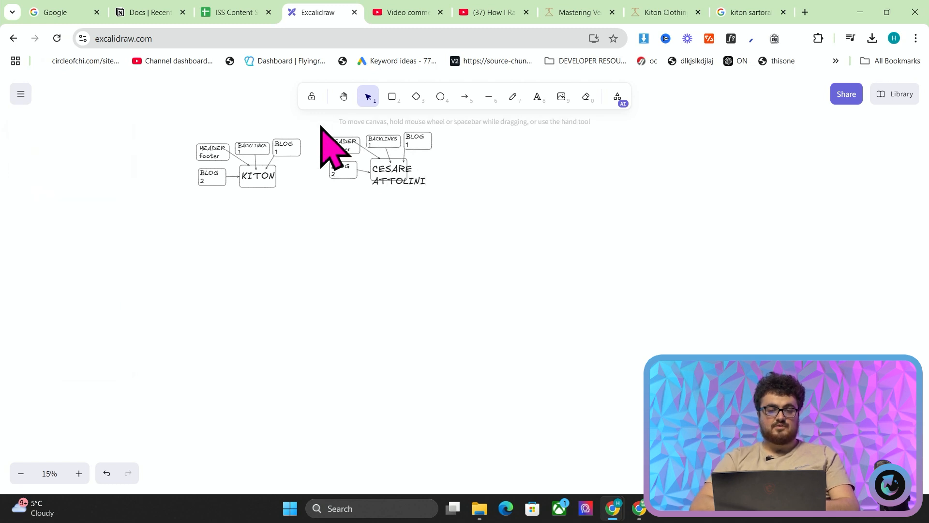
Step: Duplicate the CESARE ATTOLINI diagram, place the copy below the KITON diagram and relabel its central box ISAIA
drag(321, 127, 469, 218)
key(ctrl+c)
key(ctrl+v)
drag(415, 197, 233, 252)
click(362, 279)
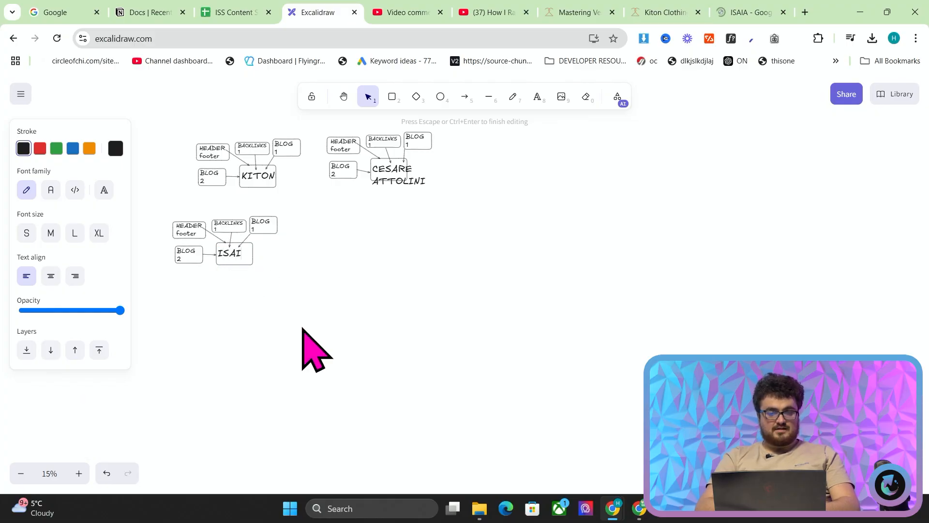
click(327, 335)
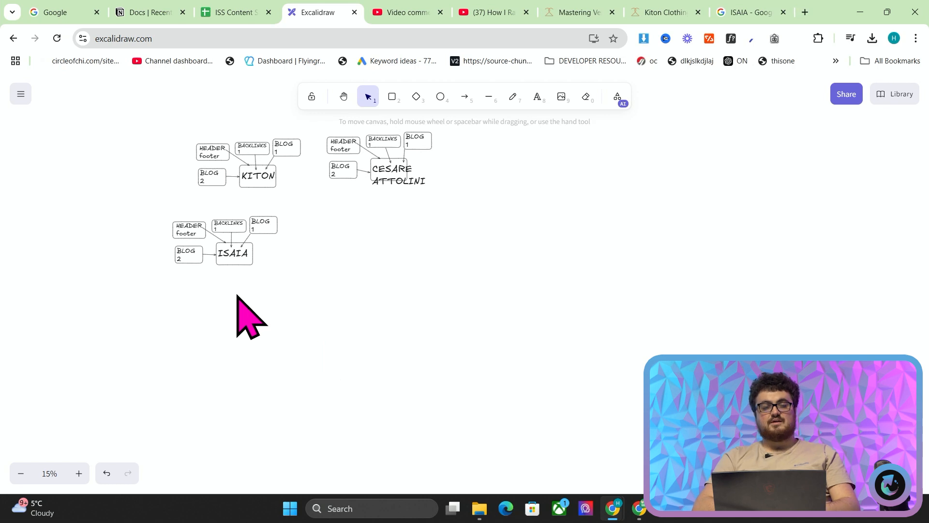
Step: Duplicate the ISAIA diagram, place the copy below the CESARE ATTOLINI diagram and relabel its central box jeans
scroll(136, 201, left, 3)
scroll(135, 201, right, 1)
drag(176, 202, 442, 234)
key(ctrl+c)
key(ctrl+v)
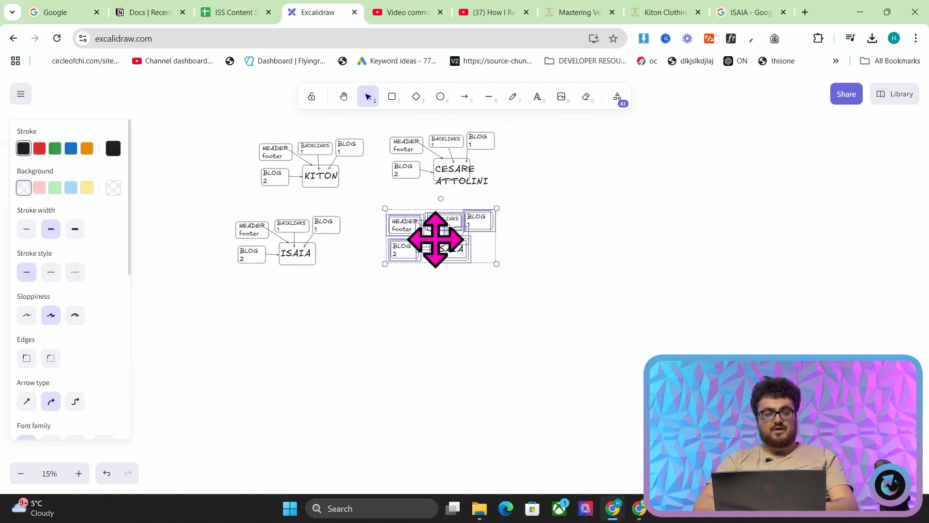
click(477, 278)
double_click(454, 253)
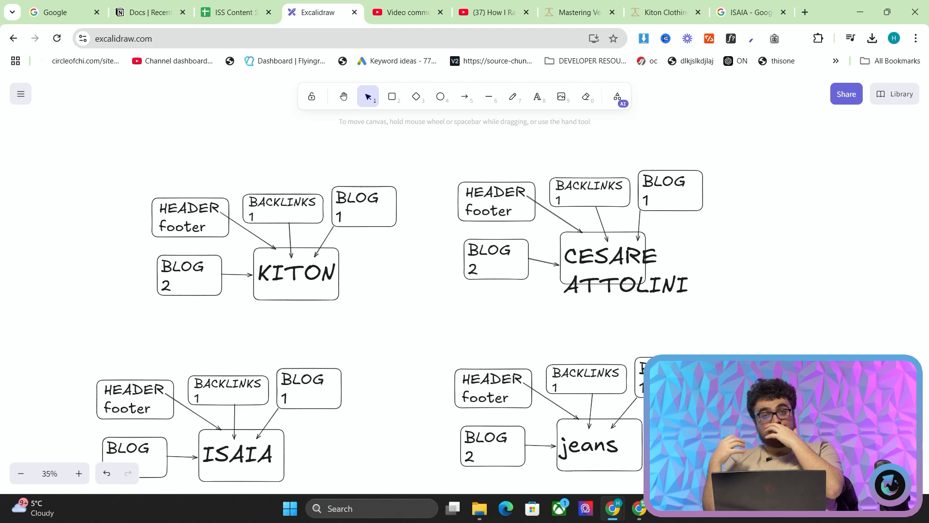
scroll(377, 300, right, 1)
scroll(376, 300, down, 1)
scroll(367, 271, left, 1)
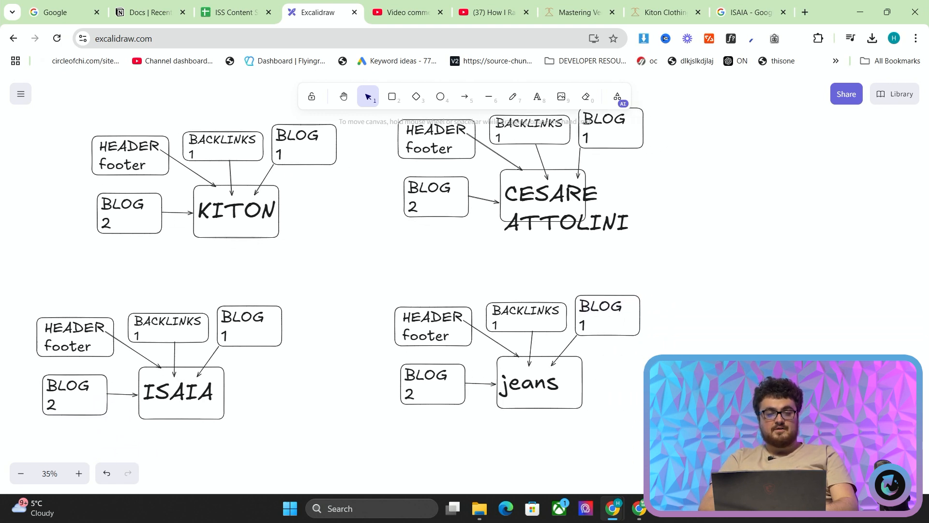
scroll(367, 271, right, 1)
scroll(368, 271, up, 1)
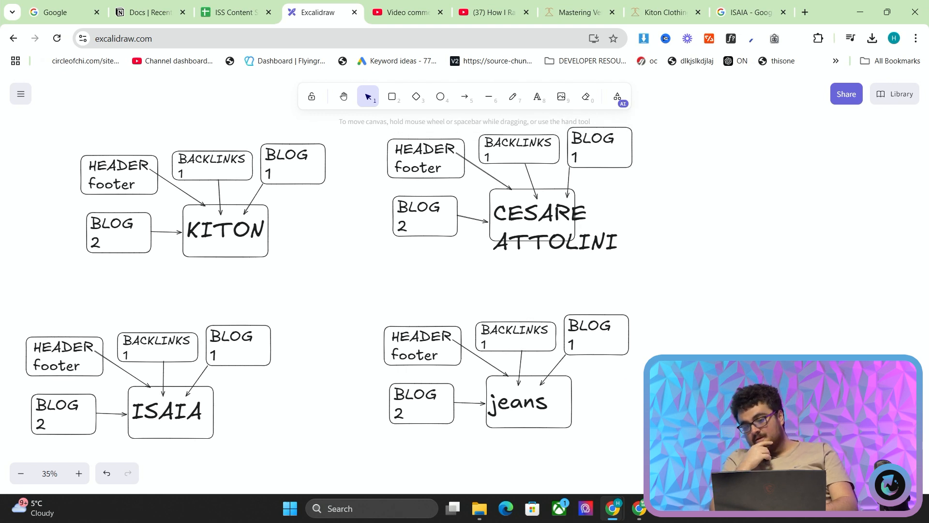